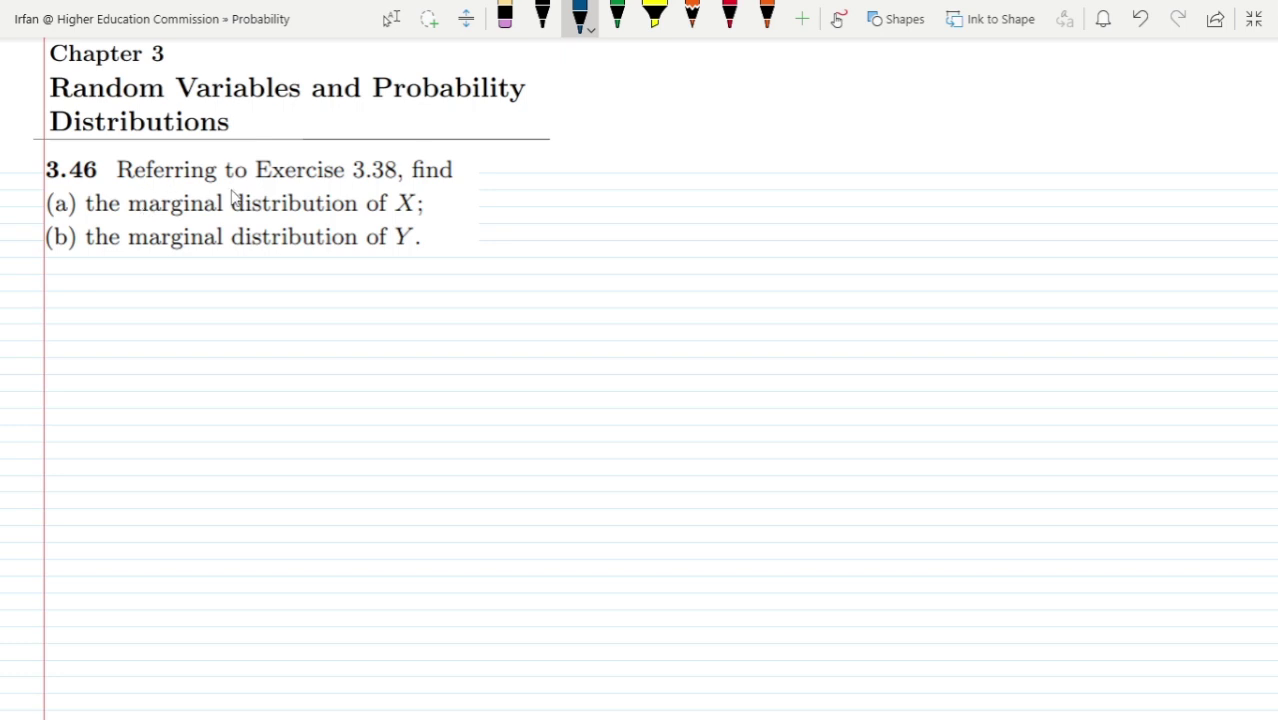
Underline the exercise number 3.38 and the X in part (a) with the blue pen
{"action": "left_click_drag", "start_coordinate": [347, 186], "coordinate": [391, 181]}
{"action": "left_click_drag", "start_coordinate": [392, 219], "coordinate": [422, 209]}
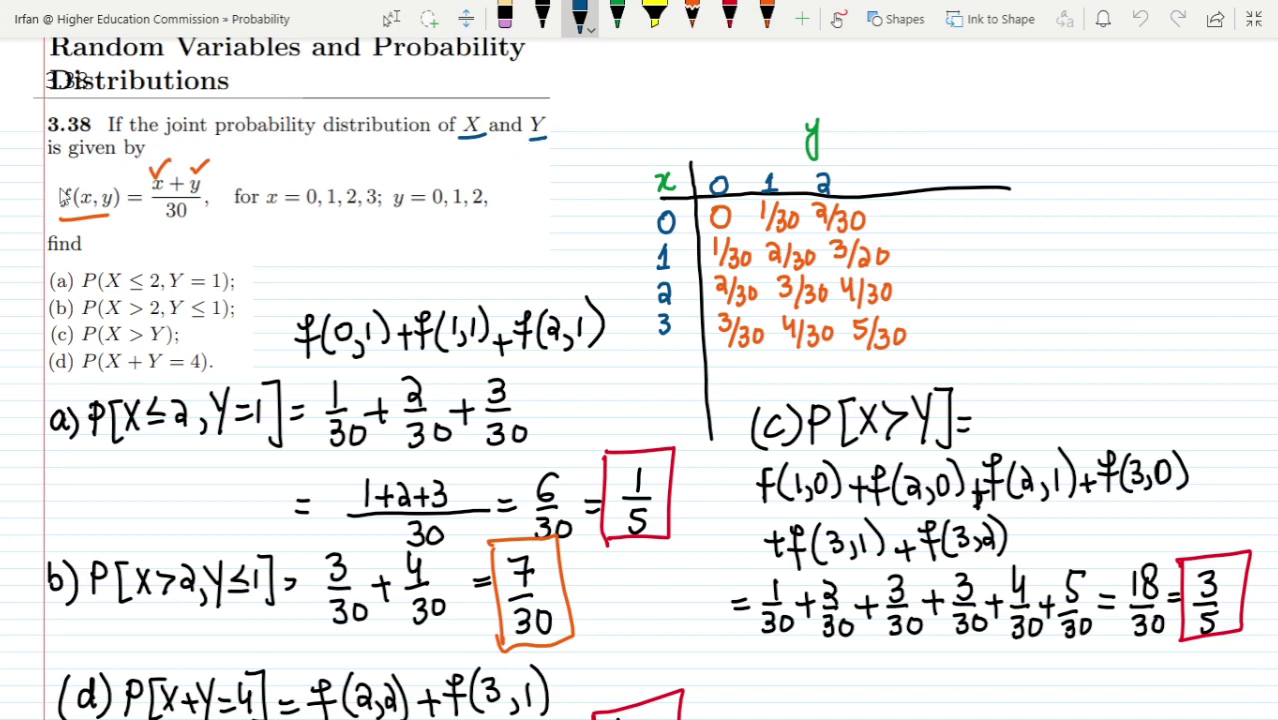
On Exercise 3.38, box f(x,y), underline x values 0–3 and y values 0–2, and mark the first-row 0
{"action": "mouse_move", "coordinate": [55, 197]}
{"action": "left_mouse_down"}
{"action": "mouse_move", "coordinate": [50, 226]}
{"action": "mouse_move", "coordinate": [226, 153]}
{"action": "mouse_move", "coordinate": [232, 222]}
{"action": "mouse_move", "coordinate": [60, 228]}
{"action": "left_mouse_up"}
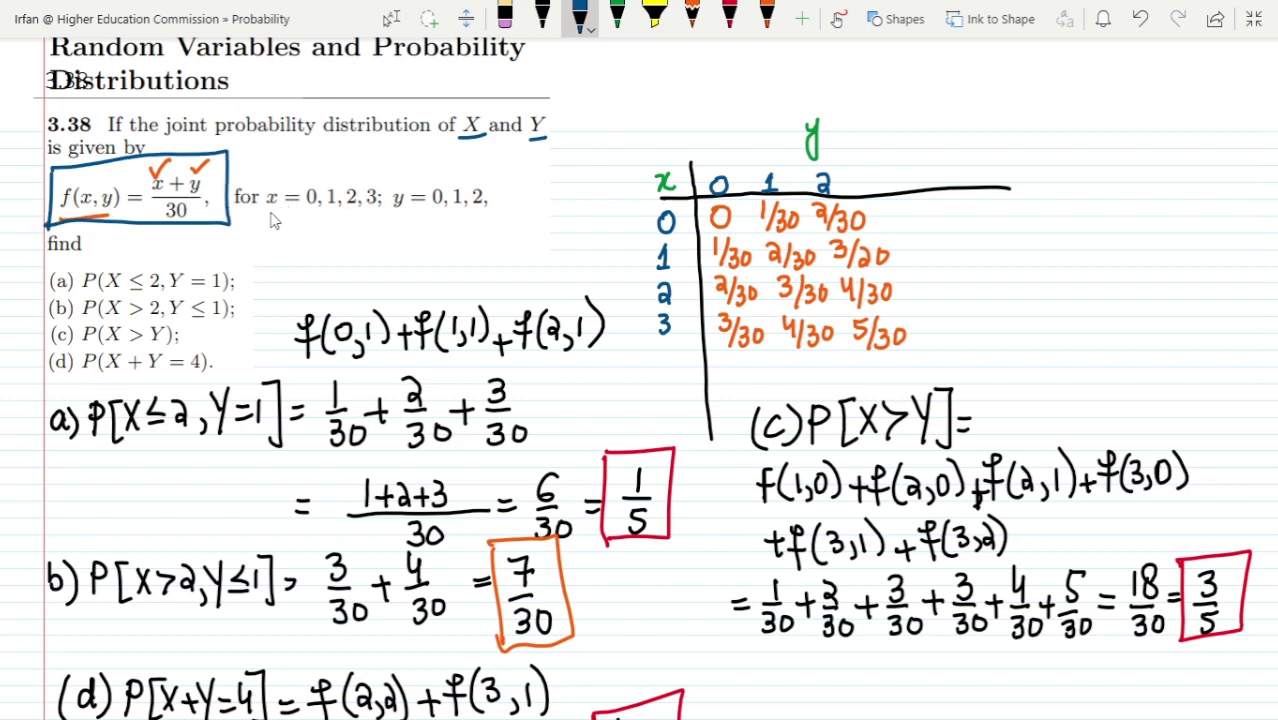
{"action": "mouse_move", "coordinate": [267, 222]}
{"action": "left_mouse_down"}
{"action": "mouse_move", "coordinate": [379, 204]}
{"action": "mouse_move", "coordinate": [488, 213]}
{"action": "mouse_move", "coordinate": [494, 199]}
{"action": "left_mouse_up"}
{"action": "left_click", "coordinate": [387, 206]}
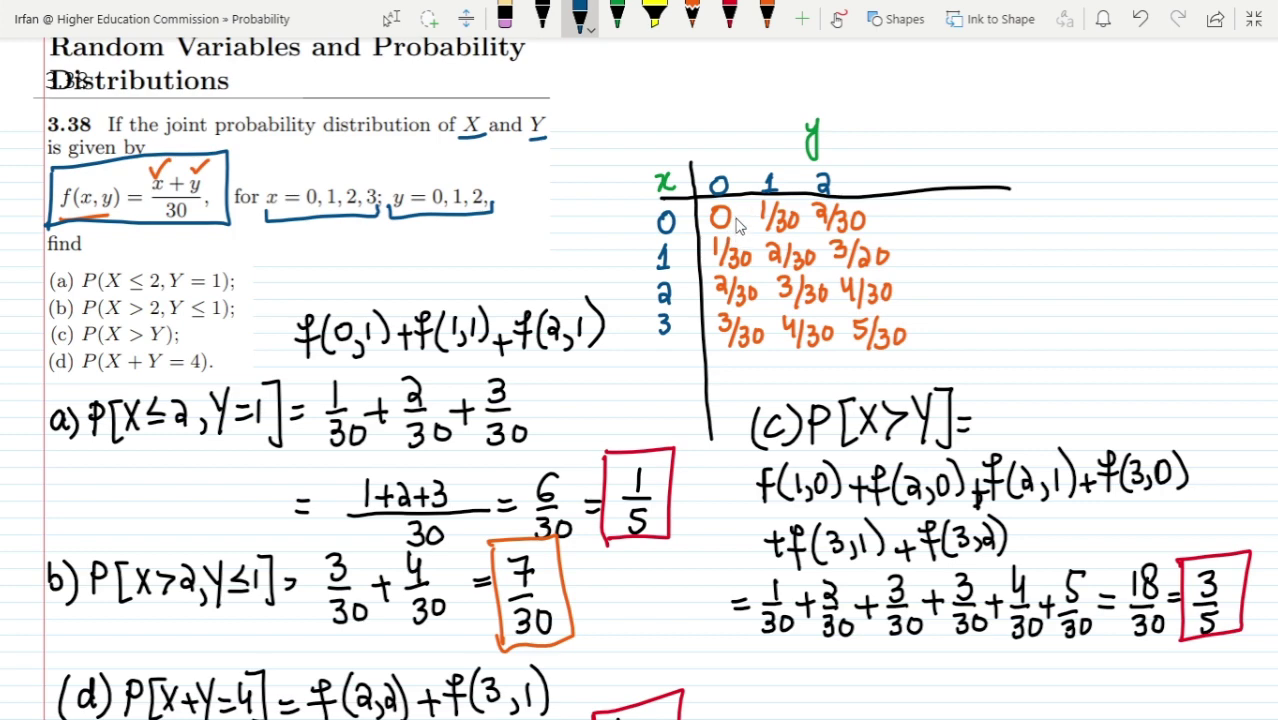
{"action": "left_click_drag", "start_coordinate": [735, 209], "coordinate": [745, 205]}
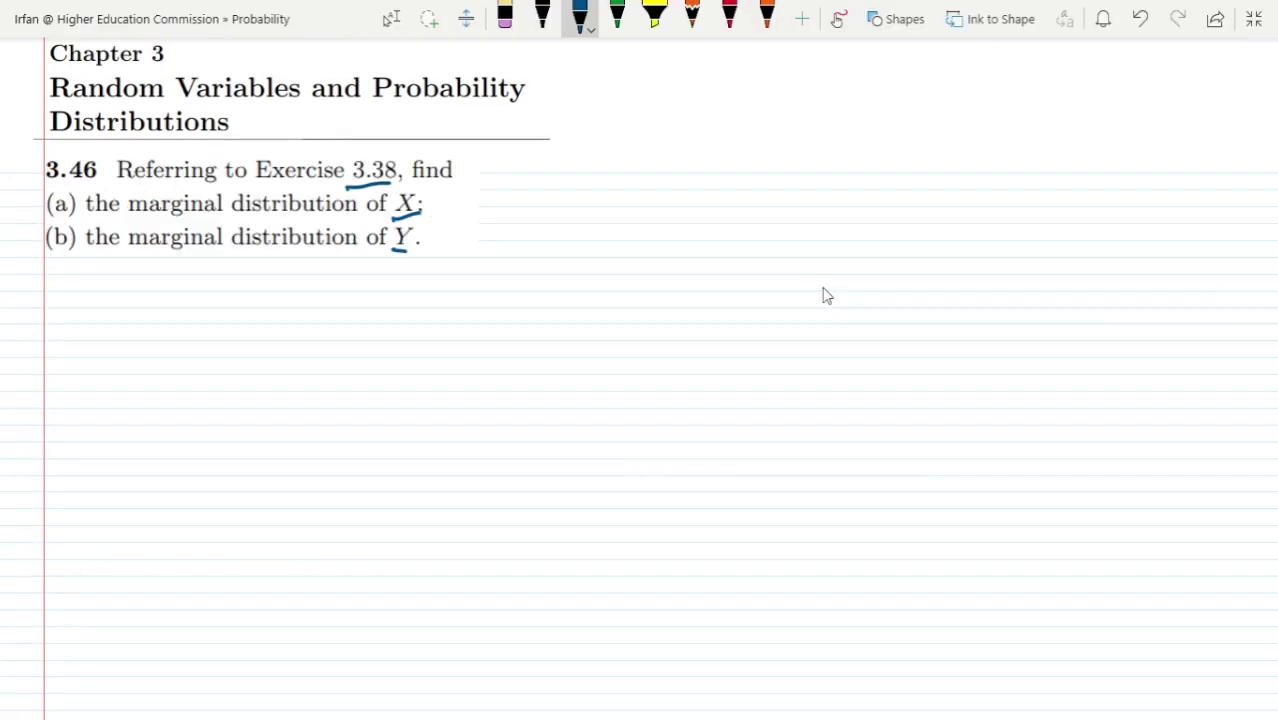
Paste the ink joint probability table below the problem 3.46 text and switch to the black pen
{"action": "key", "text": "ctrl+v"}
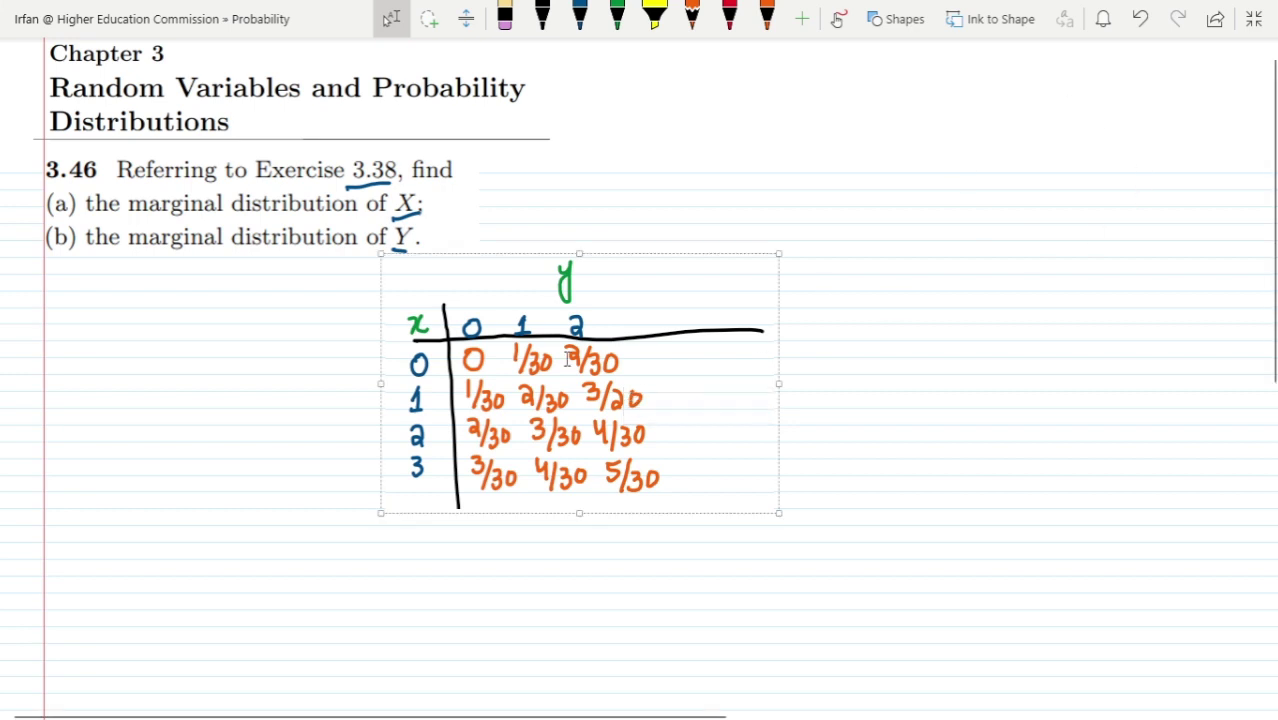
{"action": "mouse_move", "coordinate": [568, 358]}
{"action": "left_mouse_down"}
{"action": "mouse_move", "coordinate": [672, 250]}
{"action": "mouse_move", "coordinate": [825, 229]}
{"action": "mouse_move", "coordinate": [244, 424]}
{"action": "mouse_move", "coordinate": [287, 408]}
{"action": "left_mouse_up"}
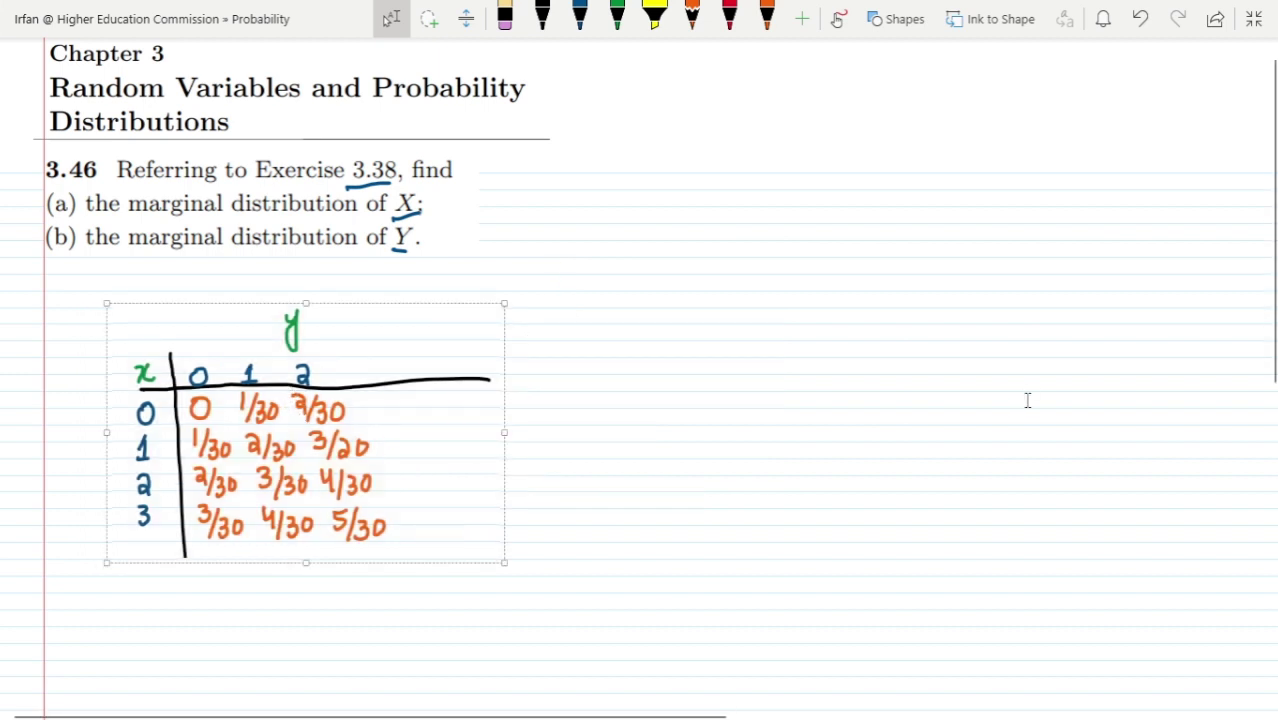
{"action": "left_click", "coordinate": [580, 18]}
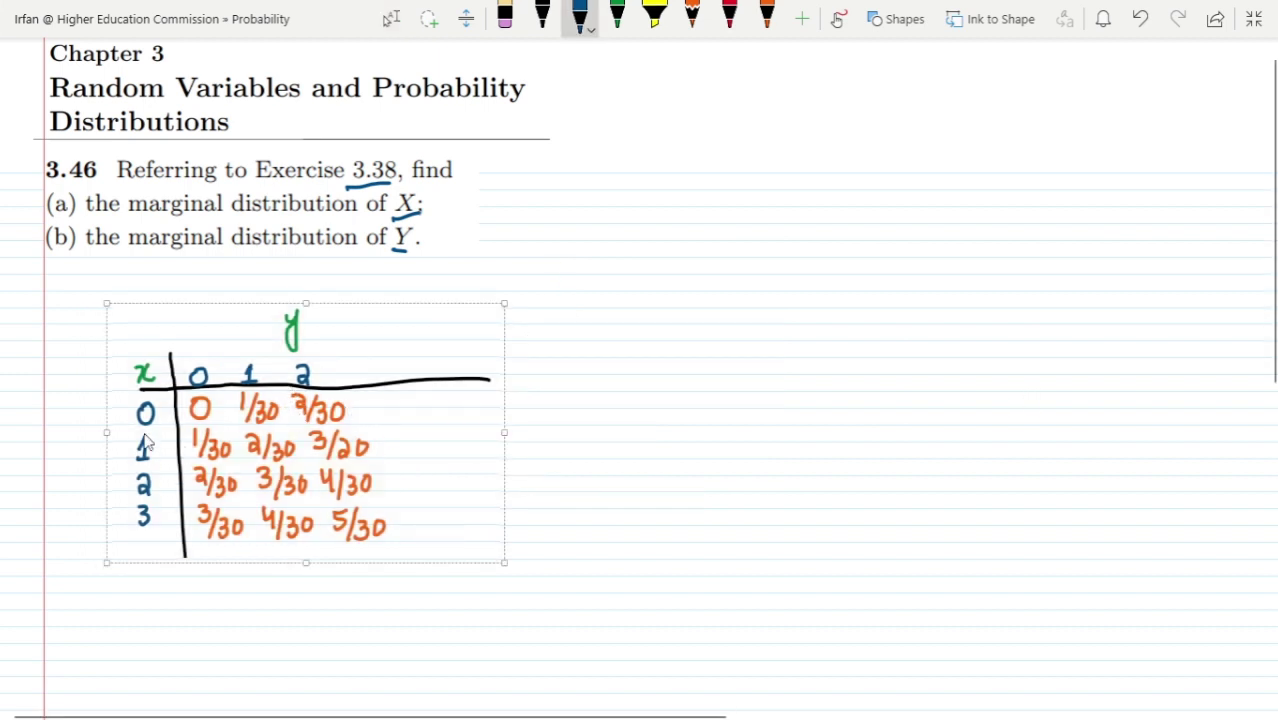
{"action": "left_click", "coordinate": [542, 16]}
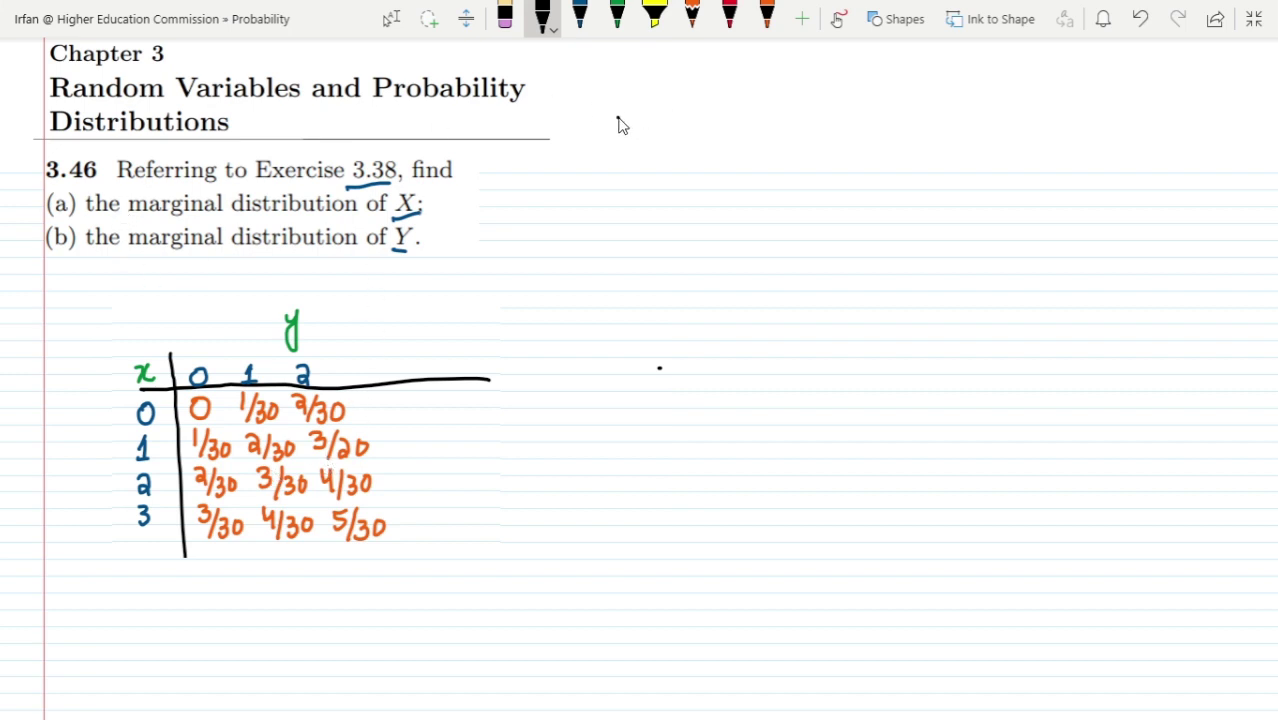
Write the label a) and mark the x = 0 row with an arrow and a green box
{"action": "left_click_drag", "start_coordinate": [614, 104], "coordinate": [622, 152]}
{"action": "left_click_drag", "start_coordinate": [82, 414], "coordinate": [118, 412]}
{"action": "left_click_drag", "start_coordinate": [101, 406], "coordinate": [110, 430]}
{"action": "left_click", "coordinate": [617, 14]}
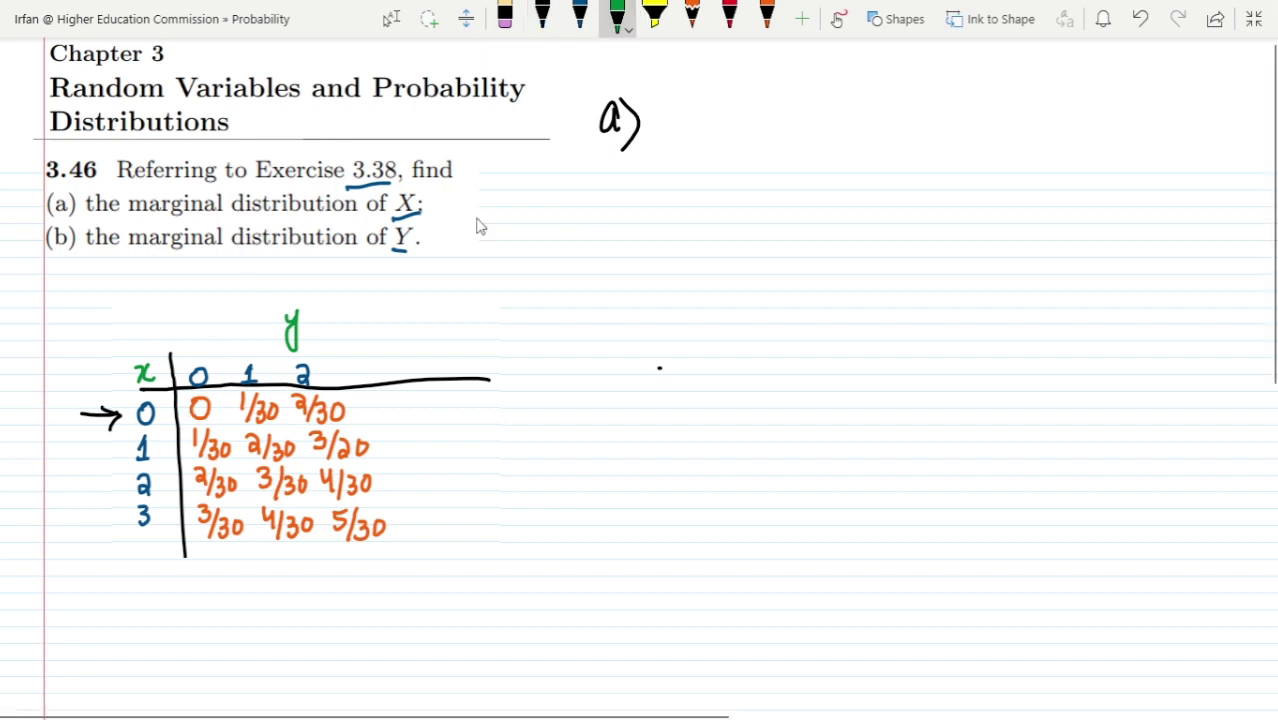
{"action": "mouse_move", "coordinate": [178, 440]}
{"action": "left_mouse_down"}
{"action": "mouse_move", "coordinate": [176, 392]}
{"action": "mouse_move", "coordinate": [367, 393]}
{"action": "mouse_move", "coordinate": [370, 430]}
{"action": "mouse_move", "coordinate": [205, 427]}
{"action": "left_mouse_up"}
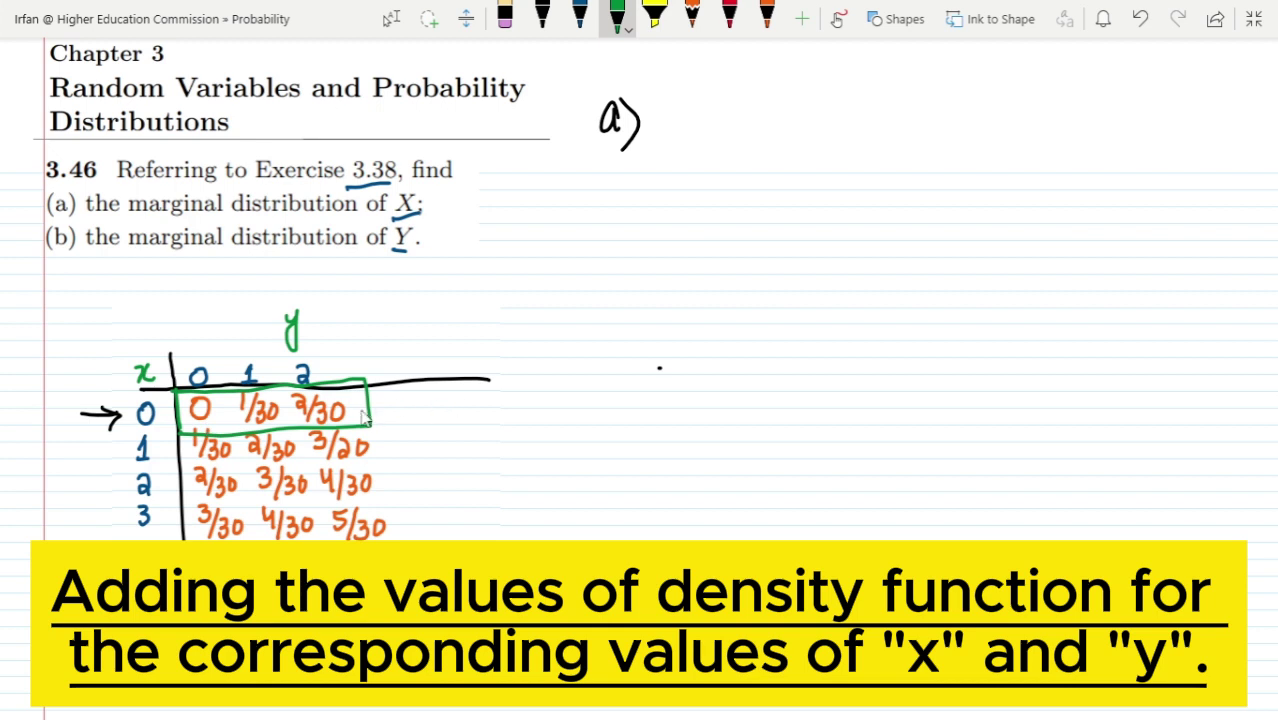
Sum the x = 0 row as 0 + 1/30 + 2/30 = 3/30 = 1/10, then box the x = 1 row
{"action": "mouse_move", "coordinate": [372, 411]}
{"action": "left_mouse_down"}
{"action": "mouse_move", "coordinate": [412, 410]}
{"action": "mouse_move", "coordinate": [400, 419]}
{"action": "mouse_move", "coordinate": [441, 396]}
{"action": "mouse_move", "coordinate": [477, 403]}
{"action": "mouse_move", "coordinate": [471, 420]}
{"action": "mouse_move", "coordinate": [500, 399]}
{"action": "mouse_move", "coordinate": [485, 440]}
{"action": "mouse_move", "coordinate": [541, 398]}
{"action": "mouse_move", "coordinate": [526, 422]}
{"action": "left_mouse_up"}
{"action": "left_click_drag", "start_coordinate": [542, 374], "coordinate": [562, 404]}
{"action": "mouse_move", "coordinate": [548, 414]}
{"action": "left_mouse_down"}
{"action": "mouse_move", "coordinate": [547, 437]}
{"action": "mouse_move", "coordinate": [574, 421]}
{"action": "left_mouse_up"}
{"action": "mouse_move", "coordinate": [177, 413]}
{"action": "left_mouse_down"}
{"action": "mouse_move", "coordinate": [159, 414]}
{"action": "mouse_move", "coordinate": [169, 421]}
{"action": "left_mouse_up"}
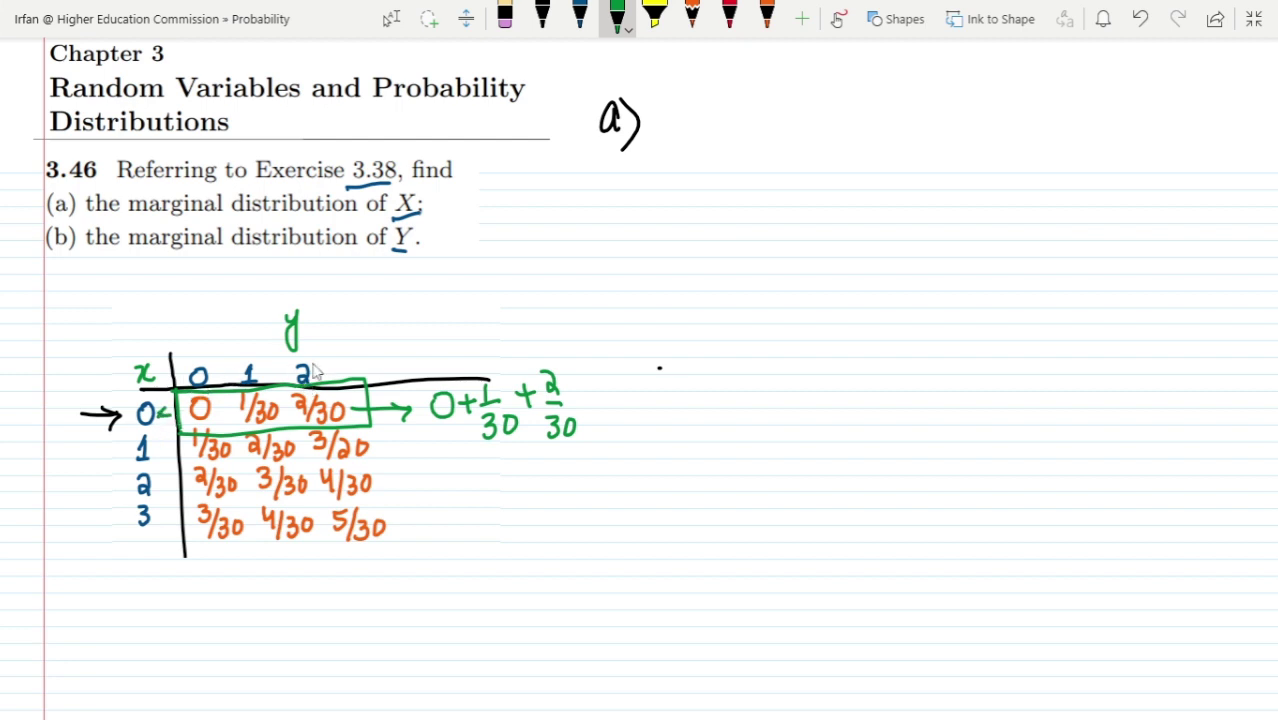
{"action": "mouse_move", "coordinate": [585, 401]}
{"action": "left_mouse_down"}
{"action": "mouse_move", "coordinate": [634, 382]}
{"action": "mouse_move", "coordinate": [631, 420]}
{"action": "mouse_move", "coordinate": [637, 432]}
{"action": "mouse_move", "coordinate": [647, 419]}
{"action": "mouse_move", "coordinate": [649, 435]}
{"action": "mouse_move", "coordinate": [688, 393]}
{"action": "left_mouse_up"}
{"action": "mouse_move", "coordinate": [672, 406]}
{"action": "left_mouse_down"}
{"action": "mouse_move", "coordinate": [721, 393]}
{"action": "mouse_move", "coordinate": [708, 431]}
{"action": "left_mouse_up"}
{"action": "left_click_drag", "start_coordinate": [724, 410], "coordinate": [737, 424]}
{"action": "mouse_move", "coordinate": [731, 412]}
{"action": "left_mouse_down"}
{"action": "mouse_move", "coordinate": [733, 432]}
{"action": "mouse_move", "coordinate": [722, 406]}
{"action": "left_mouse_up"}
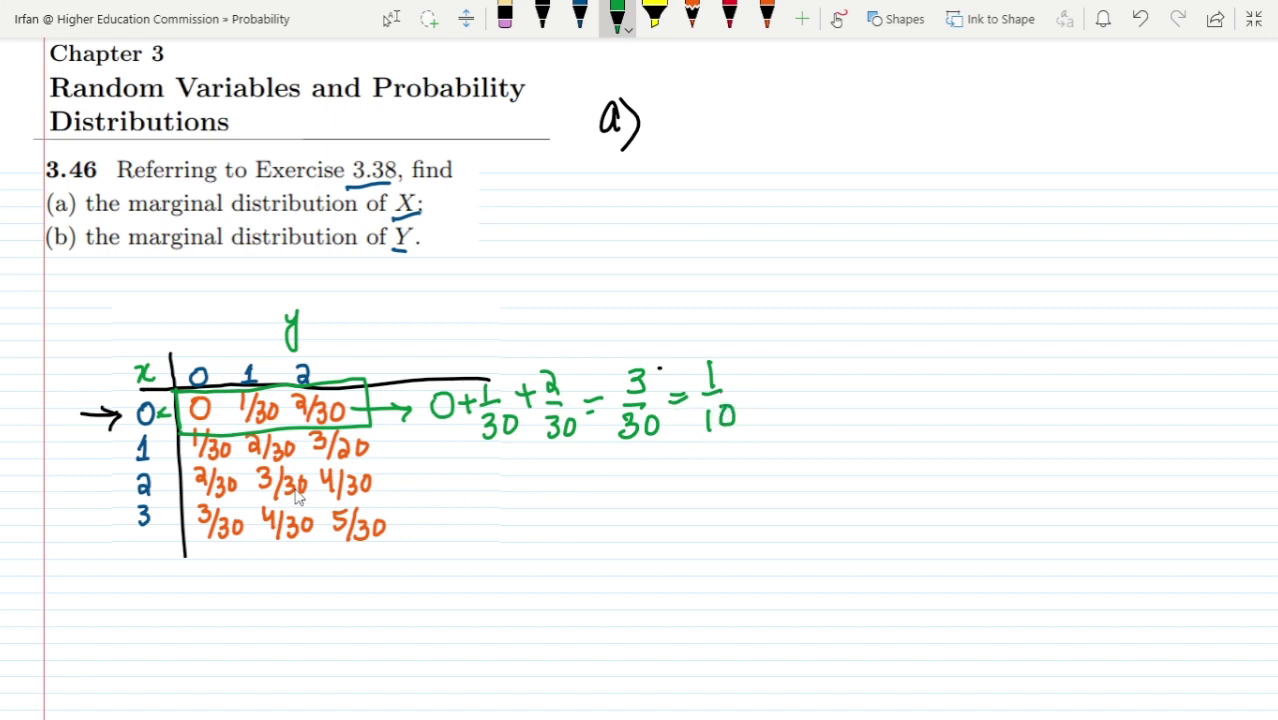
{"action": "mouse_move", "coordinate": [86, 455]}
{"action": "left_mouse_down"}
{"action": "mouse_move", "coordinate": [118, 455]}
{"action": "mouse_move", "coordinate": [117, 469]}
{"action": "left_mouse_up"}
{"action": "mouse_move", "coordinate": [182, 432]}
{"action": "left_mouse_down"}
{"action": "mouse_move", "coordinate": [318, 424]}
{"action": "mouse_move", "coordinate": [368, 425]}
{"action": "mouse_move", "coordinate": [374, 448]}
{"action": "mouse_move", "coordinate": [286, 471]}
{"action": "mouse_move", "coordinate": [180, 468]}
{"action": "left_mouse_up"}
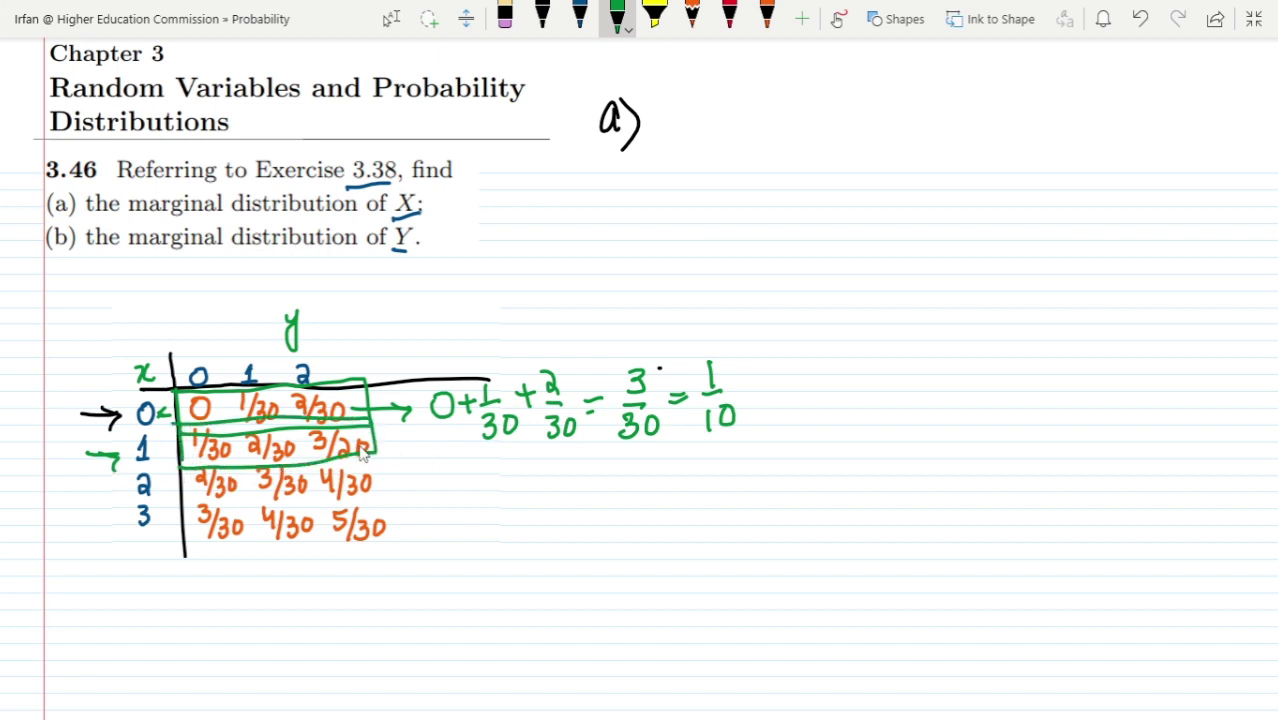
Sum the x = 1 row as 1/30 + 2/30 + 3/30 = 6/30 = 1/5
{"action": "mouse_move", "coordinate": [370, 432]}
{"action": "left_mouse_down"}
{"action": "mouse_move", "coordinate": [387, 469]}
{"action": "mouse_move", "coordinate": [435, 458]}
{"action": "left_mouse_up"}
{"action": "mouse_move", "coordinate": [420, 448]}
{"action": "left_mouse_down"}
{"action": "mouse_move", "coordinate": [435, 458]}
{"action": "mouse_move", "coordinate": [420, 468]}
{"action": "mouse_move", "coordinate": [476, 464]}
{"action": "mouse_move", "coordinate": [465, 489]}
{"action": "mouse_move", "coordinate": [514, 463]}
{"action": "left_mouse_up"}
{"action": "mouse_move", "coordinate": [505, 452]}
{"action": "left_mouse_down"}
{"action": "mouse_move", "coordinate": [504, 476]}
{"action": "mouse_move", "coordinate": [549, 472]}
{"action": "left_mouse_up"}
{"action": "left_click_drag", "start_coordinate": [533, 480], "coordinate": [534, 497]}
{"action": "mouse_move", "coordinate": [558, 480]}
{"action": "left_mouse_down"}
{"action": "mouse_move", "coordinate": [552, 492]}
{"action": "mouse_move", "coordinate": [589, 464]}
{"action": "left_mouse_up"}
{"action": "mouse_move", "coordinate": [579, 454]}
{"action": "left_mouse_down"}
{"action": "mouse_move", "coordinate": [580, 476]}
{"action": "mouse_move", "coordinate": [626, 467]}
{"action": "left_mouse_up"}
{"action": "mouse_move", "coordinate": [610, 478]}
{"action": "left_mouse_down"}
{"action": "mouse_move", "coordinate": [613, 491]}
{"action": "mouse_move", "coordinate": [645, 494]}
{"action": "mouse_move", "coordinate": [672, 466]}
{"action": "mouse_move", "coordinate": [765, 467]}
{"action": "mouse_move", "coordinate": [725, 506]}
{"action": "left_mouse_up"}
{"action": "left_click_drag", "start_coordinate": [747, 486], "coordinate": [750, 495]}
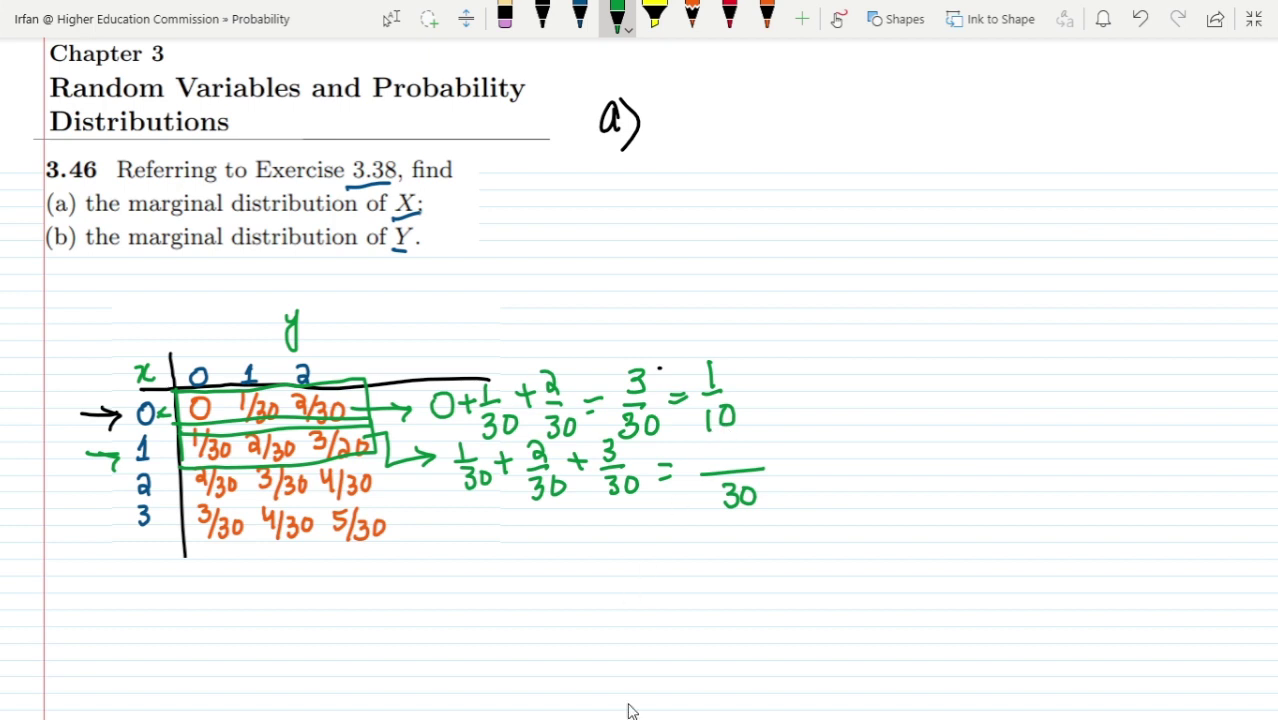
{"action": "mouse_move", "coordinate": [750, 438]}
{"action": "left_mouse_down"}
{"action": "mouse_move", "coordinate": [723, 468]}
{"action": "mouse_move", "coordinate": [803, 462]}
{"action": "left_mouse_up"}
{"action": "left_click_drag", "start_coordinate": [784, 472], "coordinate": [803, 470]}
{"action": "left_click_drag", "start_coordinate": [830, 428], "coordinate": [833, 456]}
{"action": "mouse_move", "coordinate": [814, 460]}
{"action": "left_mouse_down"}
{"action": "mouse_move", "coordinate": [850, 455]}
{"action": "mouse_move", "coordinate": [833, 496]}
{"action": "mouse_move", "coordinate": [852, 460]}
{"action": "left_mouse_up"}
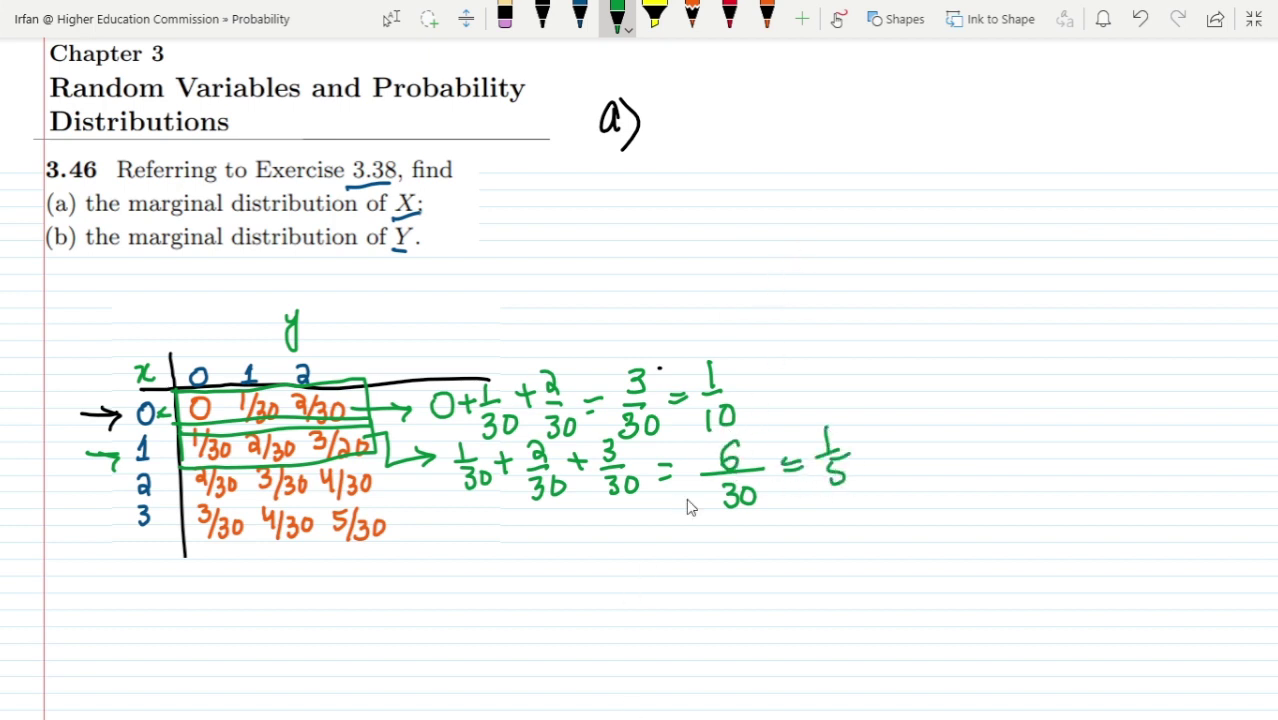
Sum the x = 2 row to 9/30 and the last row to 12/30 = 2/5
{"action": "left_click_drag", "start_coordinate": [169, 487], "coordinate": [171, 497]}
{"action": "mouse_move", "coordinate": [381, 484]}
{"action": "left_mouse_down"}
{"action": "mouse_move", "coordinate": [426, 487]}
{"action": "mouse_move", "coordinate": [424, 518]}
{"action": "mouse_move", "coordinate": [454, 524]}
{"action": "mouse_move", "coordinate": [585, 541]}
{"action": "left_mouse_up"}
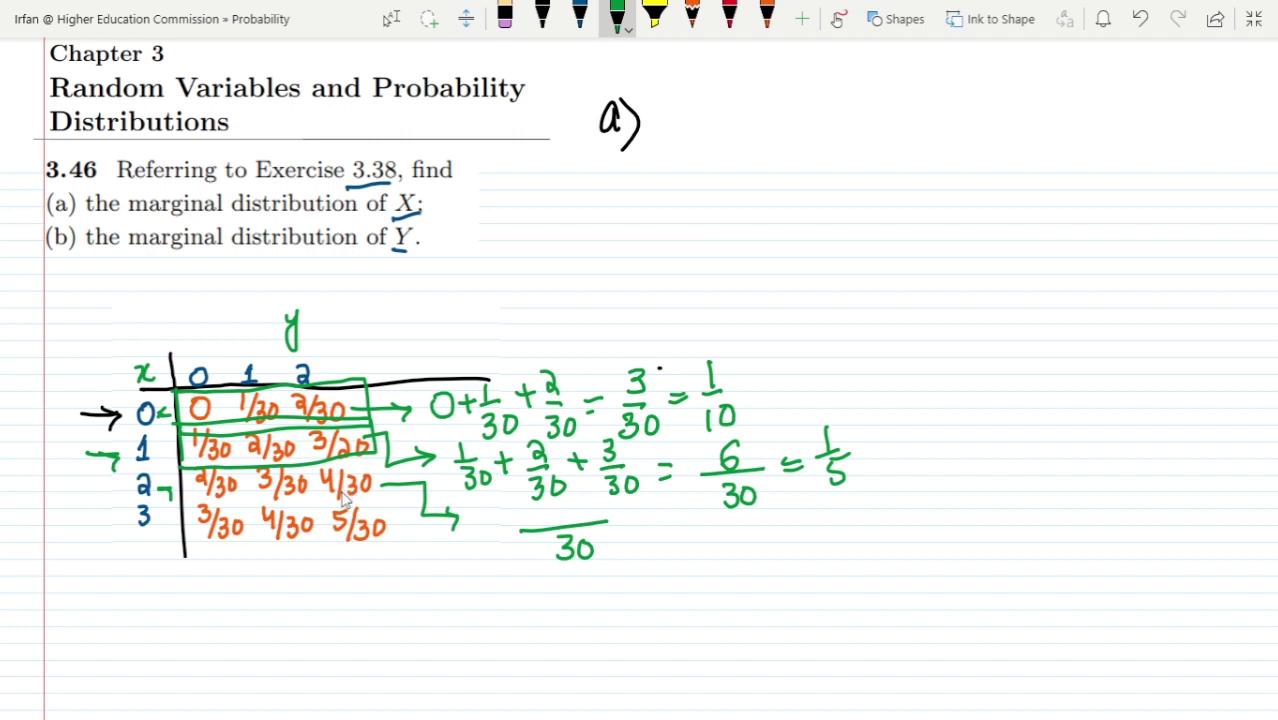
{"action": "mouse_move", "coordinate": [566, 500]}
{"action": "left_mouse_down"}
{"action": "mouse_move", "coordinate": [568, 522]}
{"action": "mouse_move", "coordinate": [640, 510]}
{"action": "mouse_move", "coordinate": [671, 514]}
{"action": "mouse_move", "coordinate": [673, 552]}
{"action": "mouse_move", "coordinate": [685, 536]}
{"action": "left_mouse_up"}
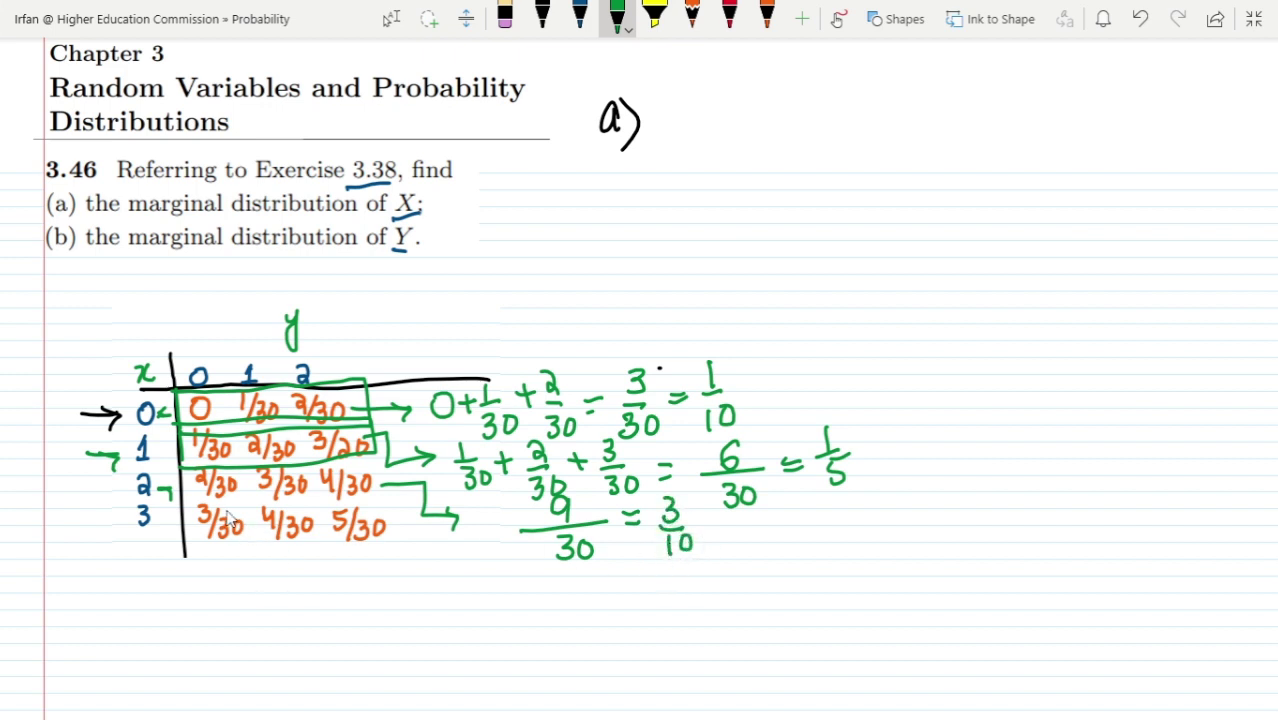
{"action": "mouse_move", "coordinate": [396, 537]}
{"action": "left_mouse_down"}
{"action": "mouse_move", "coordinate": [414, 595]}
{"action": "mouse_move", "coordinate": [460, 590]}
{"action": "left_mouse_up"}
{"action": "mouse_move", "coordinate": [447, 581]}
{"action": "left_mouse_down"}
{"action": "mouse_move", "coordinate": [561, 596]}
{"action": "mouse_move", "coordinate": [539, 634]}
{"action": "mouse_move", "coordinate": [562, 634]}
{"action": "mouse_move", "coordinate": [566, 614]}
{"action": "left_mouse_up"}
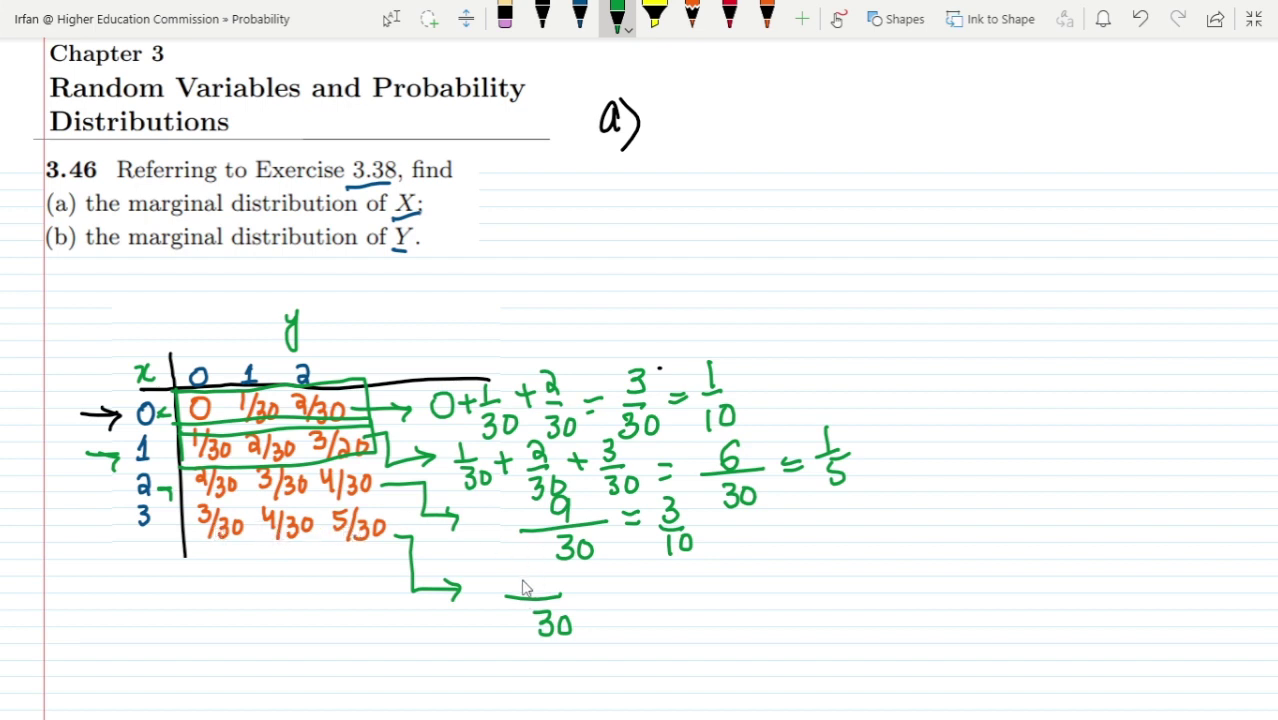
{"action": "mouse_move", "coordinate": [516, 566]}
{"action": "left_mouse_down"}
{"action": "mouse_move", "coordinate": [521, 600]}
{"action": "mouse_move", "coordinate": [593, 594]}
{"action": "left_mouse_up"}
{"action": "mouse_move", "coordinate": [622, 574]}
{"action": "left_mouse_down"}
{"action": "mouse_move", "coordinate": [657, 606]}
{"action": "mouse_move", "coordinate": [638, 650]}
{"action": "mouse_move", "coordinate": [660, 619]}
{"action": "left_mouse_up"}
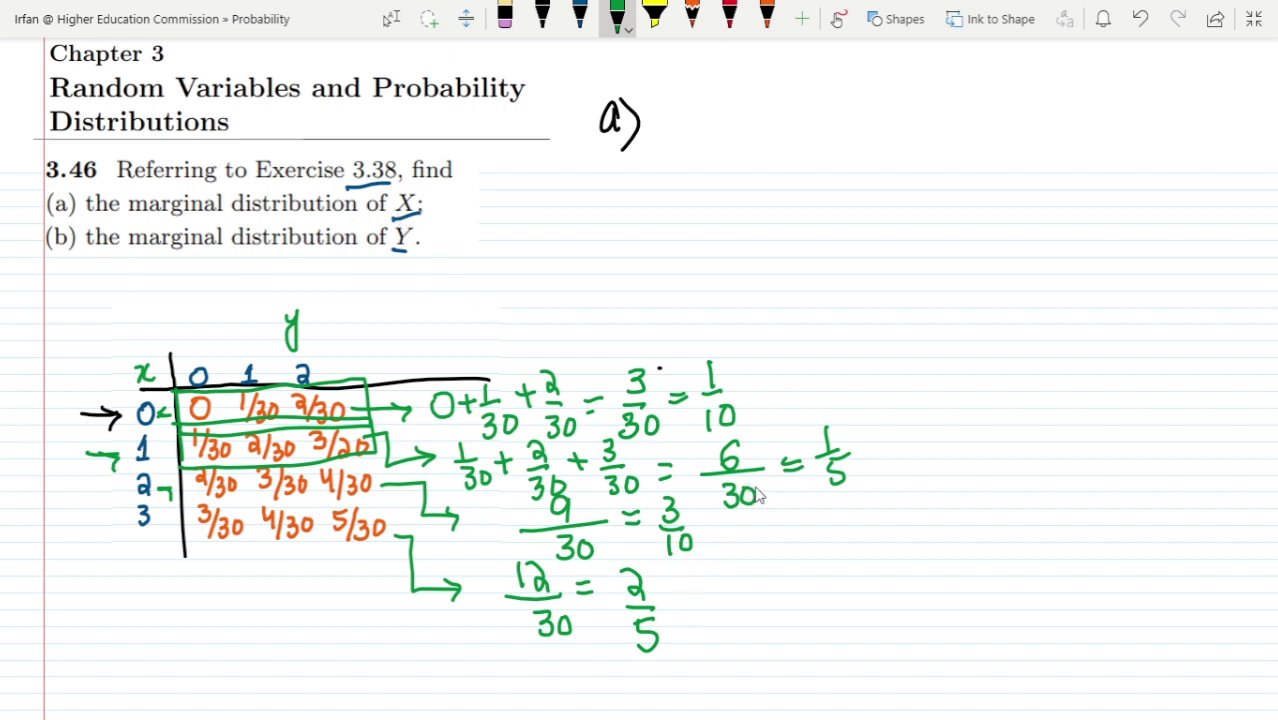
{"action": "key", "text": "Escape"}
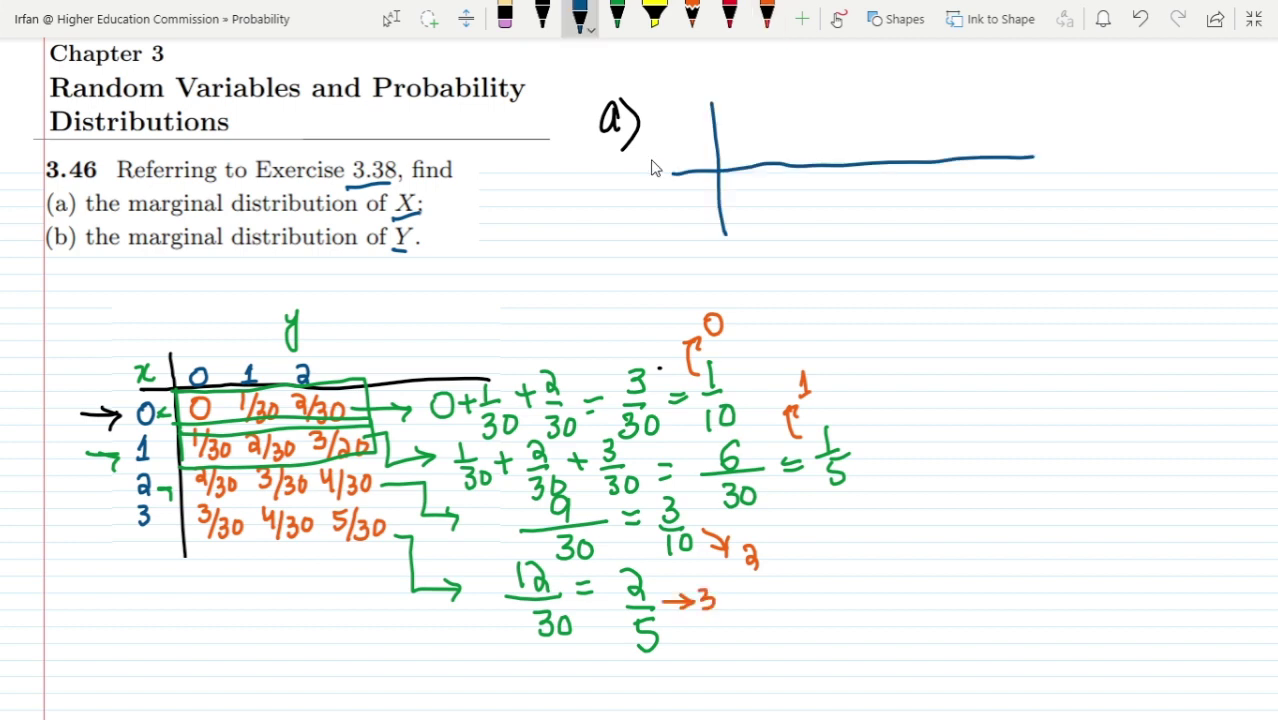
In black ink, write the table labels x and g(x) and the x headers 0, 1, 2, 3
{"action": "left_click", "coordinate": [542, 12]}
{"action": "left_click_drag", "start_coordinate": [678, 134], "coordinate": [703, 158]}
{"action": "left_click_drag", "start_coordinate": [702, 132], "coordinate": [679, 160]}
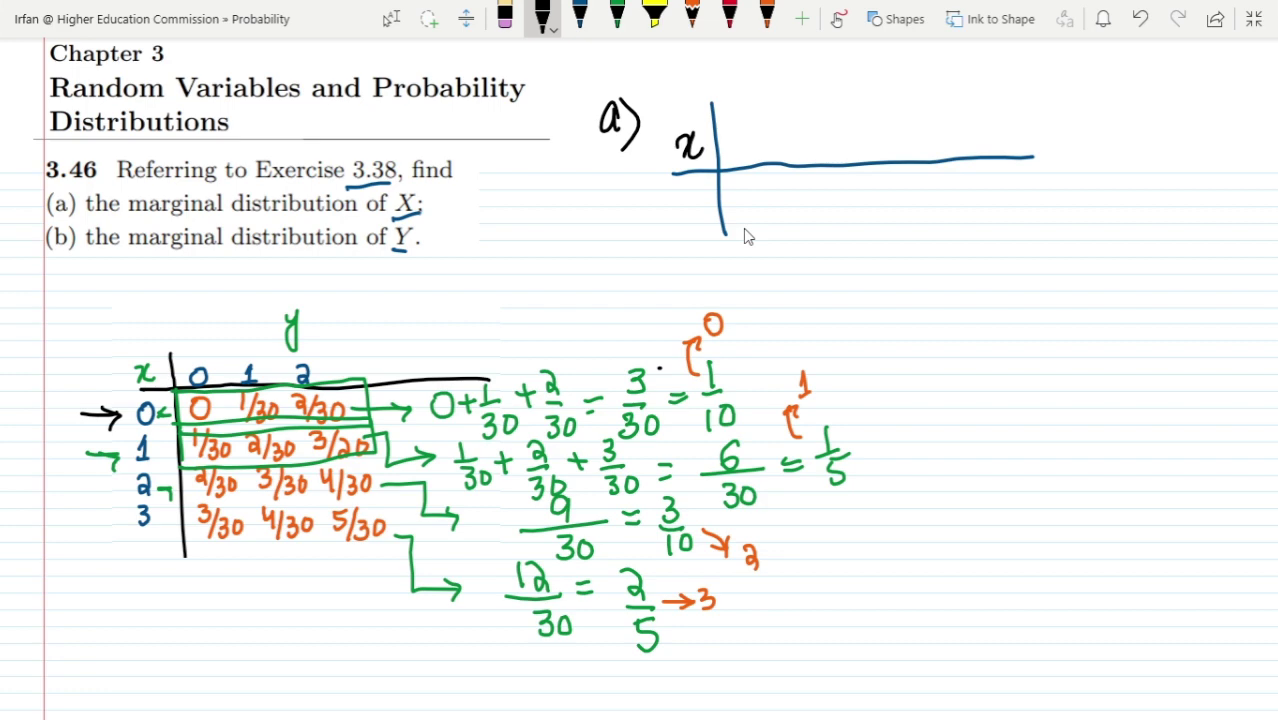
{"action": "left_click_drag", "start_coordinate": [651, 212], "coordinate": [667, 205]}
{"action": "left_click_drag", "start_coordinate": [660, 200], "coordinate": [650, 240]}
{"action": "left_click_drag", "start_coordinate": [678, 190], "coordinate": [677, 222]}
{"action": "left_click_drag", "start_coordinate": [682, 198], "coordinate": [694, 214]}
{"action": "left_click_drag", "start_coordinate": [700, 190], "coordinate": [702, 222]}
{"action": "left_click_drag", "start_coordinate": [742, 132], "coordinate": [740, 133]}
{"action": "mouse_move", "coordinate": [800, 128]}
{"action": "left_mouse_down"}
{"action": "mouse_move", "coordinate": [801, 148]}
{"action": "mouse_move", "coordinate": [882, 148]}
{"action": "left_mouse_up"}
{"action": "left_click_drag", "start_coordinate": [943, 120], "coordinate": [945, 143]}
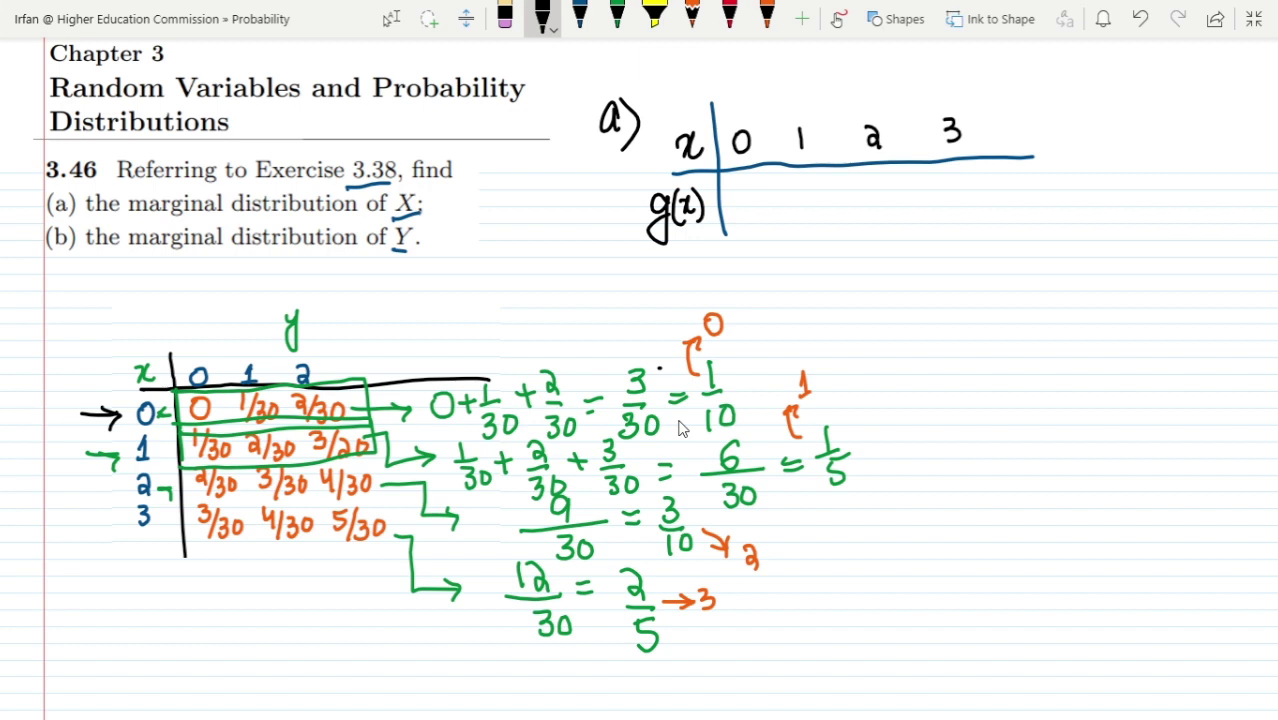
Enter the g(x) values 1/10, 1/5, 3/10 and 2/5 under x = 0 to 3
{"action": "left_click_drag", "start_coordinate": [742, 182], "coordinate": [773, 220]}
{"action": "left_click_drag", "start_coordinate": [808, 180], "coordinate": [834, 226]}
{"action": "left_click_drag", "start_coordinate": [872, 180], "coordinate": [886, 214]}
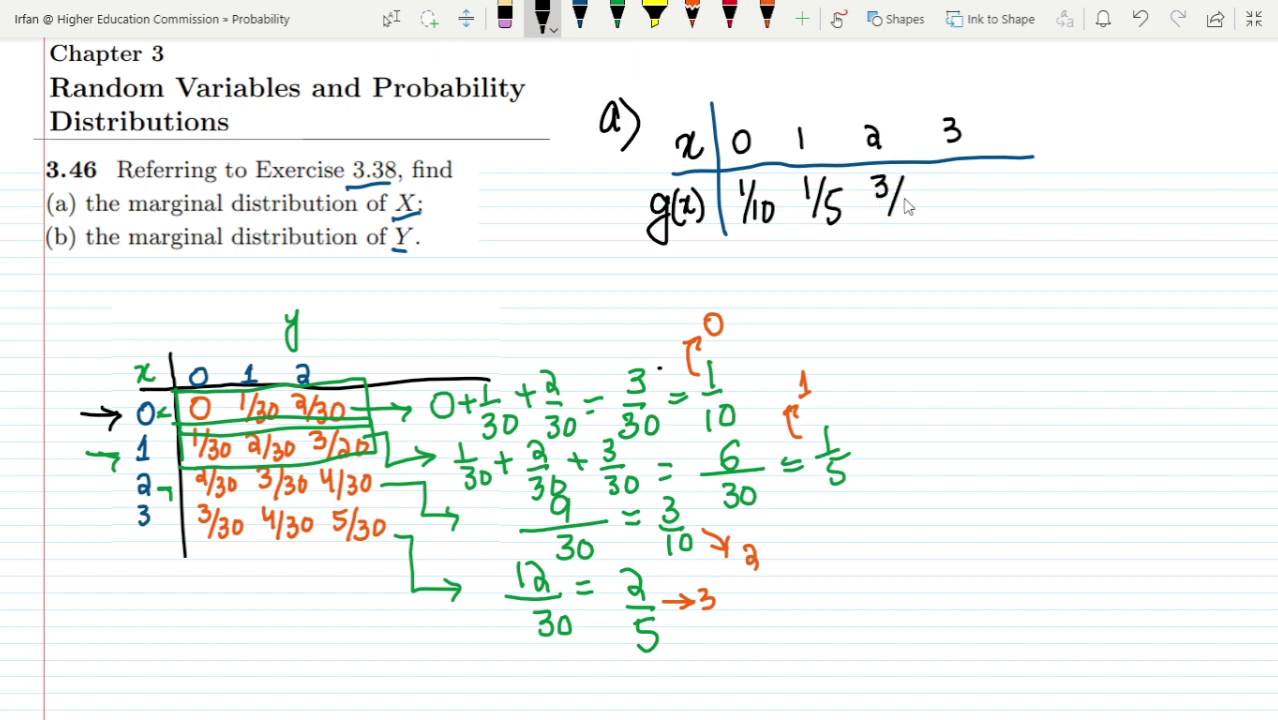
{"action": "left_click_drag", "start_coordinate": [898, 196], "coordinate": [898, 218]}
{"action": "left_click_drag", "start_coordinate": [915, 200], "coordinate": [914, 201]}
{"action": "left_click_drag", "start_coordinate": [955, 178], "coordinate": [970, 202]}
{"action": "left_click_drag", "start_coordinate": [978, 178], "coordinate": [964, 212]}
{"action": "left_click_drag", "start_coordinate": [992, 186], "coordinate": [993, 208]}
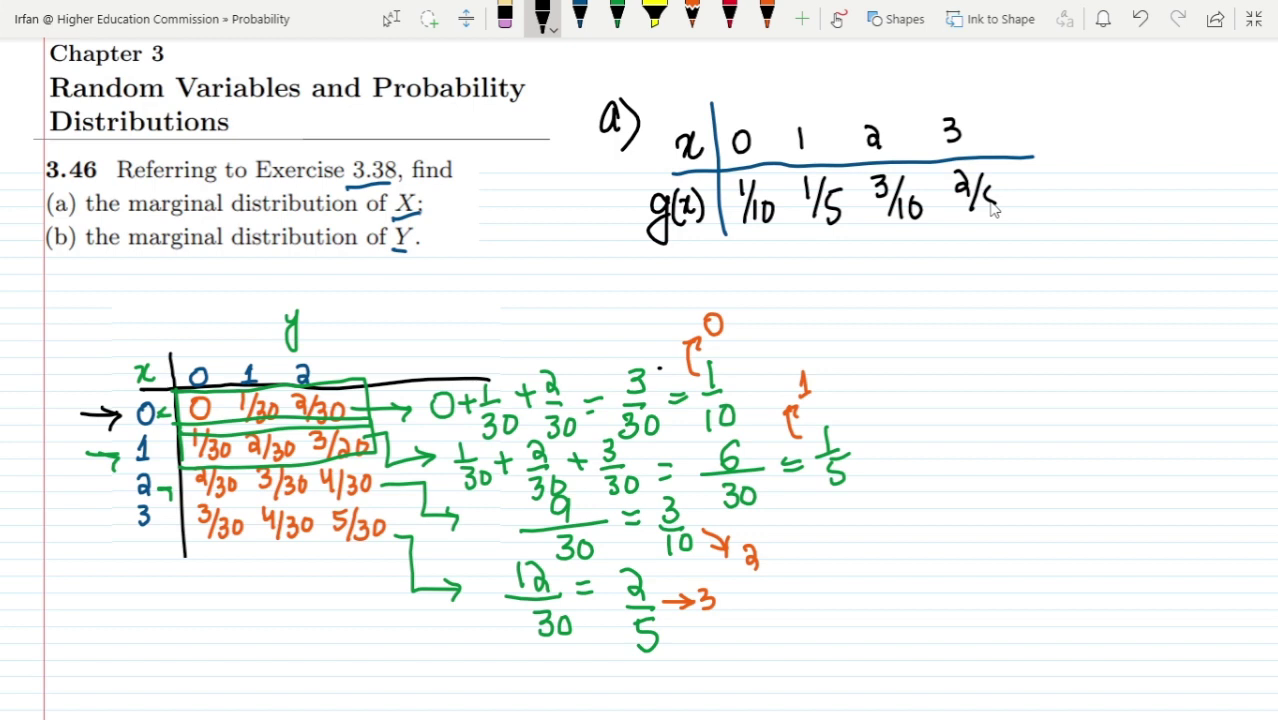
{"action": "left_click_drag", "start_coordinate": [993, 208], "coordinate": [984, 216]}
{"action": "left_click", "coordinate": [505, 18]}
Erase the earlier row-sum working and box the y = 0 column in green
{"action": "left_click_drag", "start_coordinate": [640, 422], "coordinate": [624, 458]}
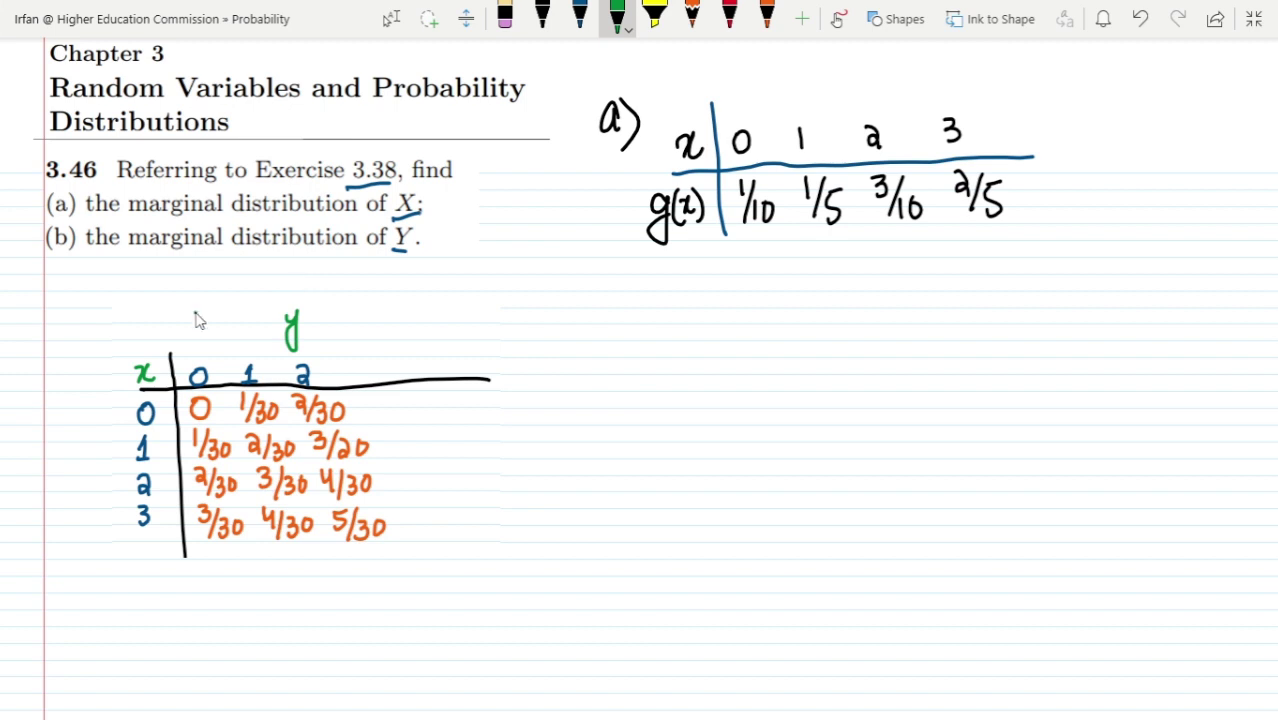
{"action": "left_click_drag", "start_coordinate": [196, 312], "coordinate": [200, 548]}
{"action": "mouse_move", "coordinate": [183, 360]}
{"action": "left_mouse_down"}
{"action": "mouse_move", "coordinate": [250, 482]}
{"action": "mouse_move", "coordinate": [256, 548]}
{"action": "mouse_move", "coordinate": [194, 546]}
{"action": "left_mouse_up"}
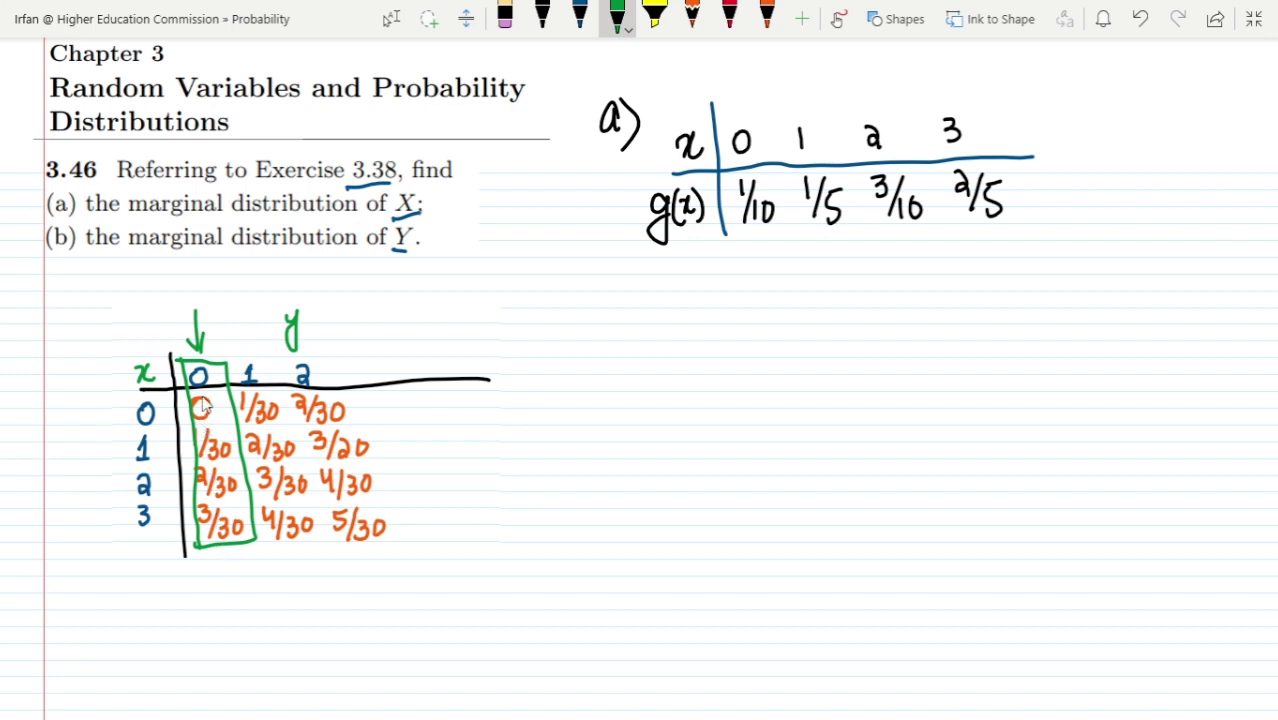
Write the y = 0 column sum 0 + 1/30 + 2/30 + 3/30 = 6/30 below the table
{"action": "mouse_move", "coordinate": [211, 546]}
{"action": "left_mouse_down"}
{"action": "mouse_move", "coordinate": [211, 574]}
{"action": "mouse_move", "coordinate": [218, 561]}
{"action": "mouse_move", "coordinate": [155, 612]}
{"action": "mouse_move", "coordinate": [159, 588]}
{"action": "mouse_move", "coordinate": [187, 600]}
{"action": "left_mouse_up"}
{"action": "mouse_move", "coordinate": [180, 593]}
{"action": "left_mouse_down"}
{"action": "mouse_move", "coordinate": [180, 609]}
{"action": "mouse_move", "coordinate": [199, 596]}
{"action": "left_mouse_up"}
{"action": "mouse_move", "coordinate": [193, 601]}
{"action": "left_mouse_down"}
{"action": "mouse_move", "coordinate": [206, 600]}
{"action": "mouse_move", "coordinate": [205, 635]}
{"action": "mouse_move", "coordinate": [238, 599]}
{"action": "left_mouse_up"}
{"action": "mouse_move", "coordinate": [230, 590]}
{"action": "left_mouse_down"}
{"action": "mouse_move", "coordinate": [230, 610]}
{"action": "mouse_move", "coordinate": [262, 600]}
{"action": "mouse_move", "coordinate": [257, 638]}
{"action": "mouse_move", "coordinate": [310, 594]}
{"action": "mouse_move", "coordinate": [304, 610]}
{"action": "left_mouse_up"}
{"action": "mouse_move", "coordinate": [302, 613]}
{"action": "left_mouse_down"}
{"action": "mouse_move", "coordinate": [320, 612]}
{"action": "mouse_move", "coordinate": [306, 638]}
{"action": "mouse_move", "coordinate": [330, 628]}
{"action": "left_mouse_up"}
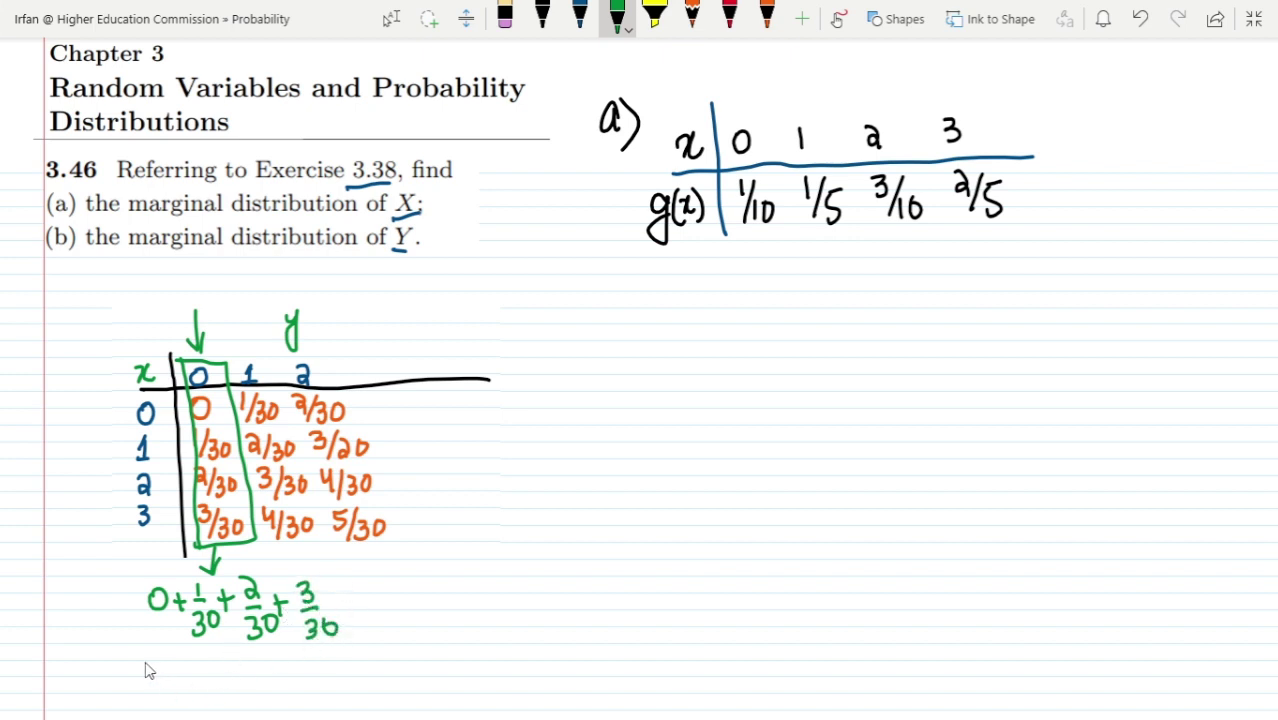
{"action": "left_click_drag", "start_coordinate": [140, 659], "coordinate": [154, 661]}
{"action": "mouse_move", "coordinate": [141, 667]}
{"action": "left_mouse_down"}
{"action": "mouse_move", "coordinate": [205, 675]}
{"action": "mouse_move", "coordinate": [193, 708]}
{"action": "mouse_move", "coordinate": [214, 686]}
{"action": "left_mouse_up"}
{"action": "mouse_move", "coordinate": [210, 645]}
{"action": "left_mouse_down"}
{"action": "mouse_move", "coordinate": [198, 662]}
{"action": "mouse_move", "coordinate": [265, 668]}
{"action": "mouse_move", "coordinate": [263, 698]}
{"action": "mouse_move", "coordinate": [280, 674]}
{"action": "left_mouse_up"}
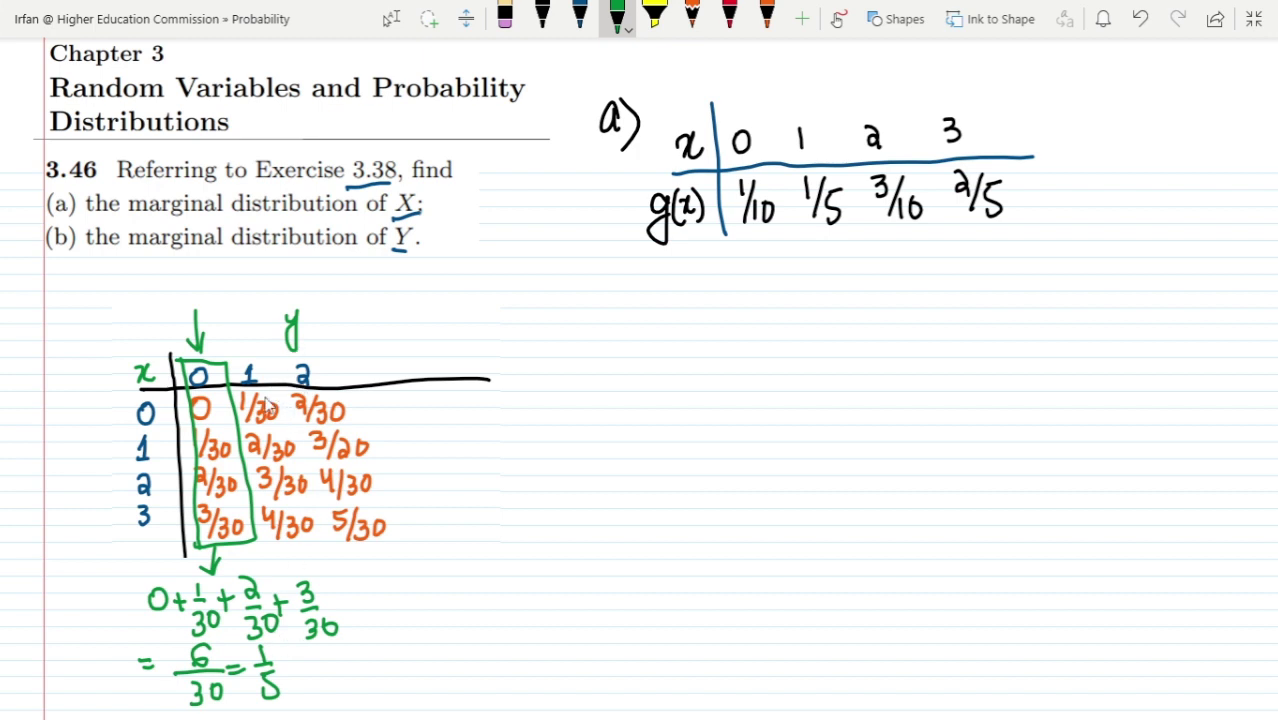
{"action": "left_click_drag", "start_coordinate": [232, 378], "coordinate": [256, 548]}
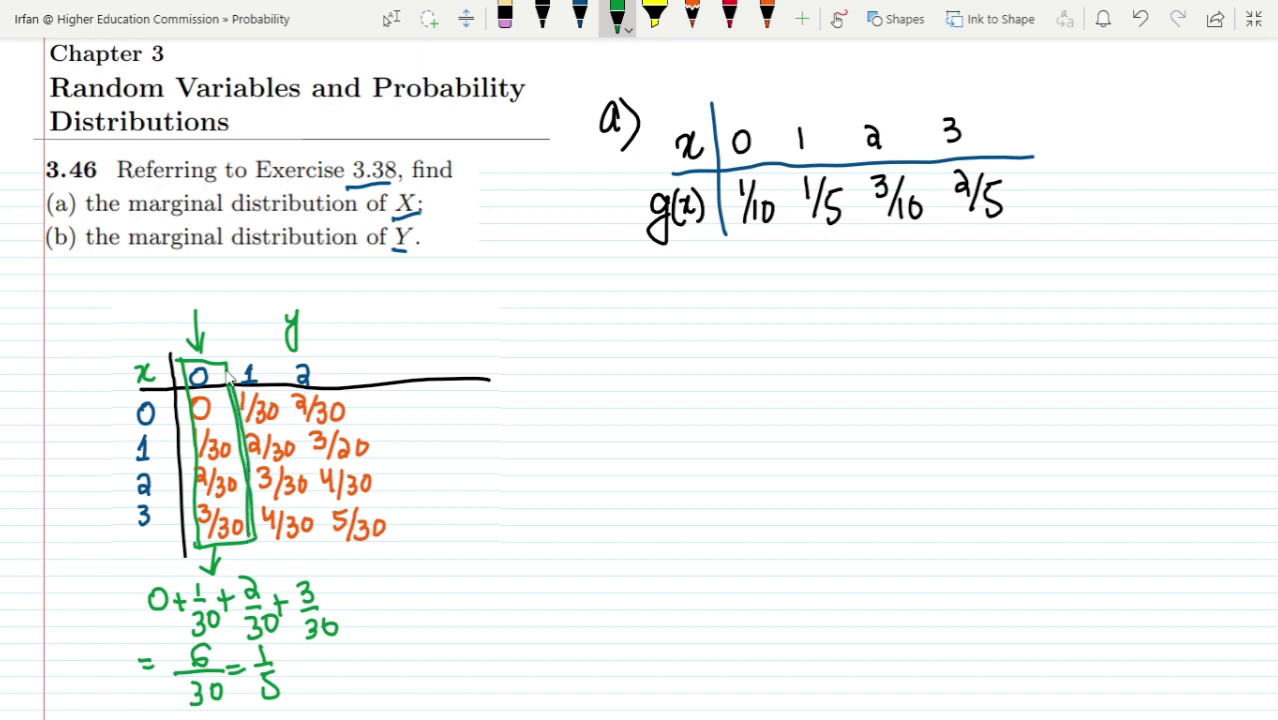
Box the y = 1 column and write 1/30 + 2/30 + 3/30 below it
{"action": "mouse_move", "coordinate": [228, 379]}
{"action": "left_mouse_down"}
{"action": "mouse_move", "coordinate": [302, 384]}
{"action": "mouse_move", "coordinate": [320, 546]}
{"action": "mouse_move", "coordinate": [246, 548]}
{"action": "mouse_move", "coordinate": [425, 545]}
{"action": "mouse_move", "coordinate": [437, 576]}
{"action": "left_mouse_up"}
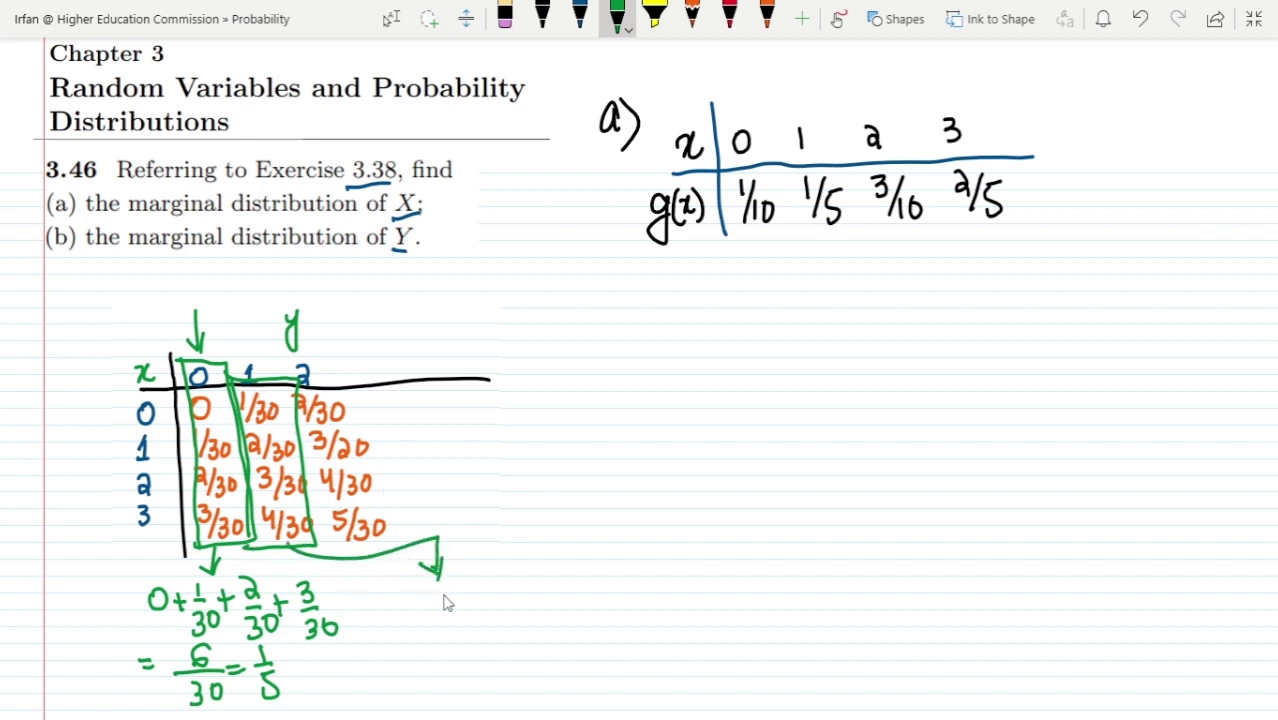
{"action": "mouse_move", "coordinate": [416, 586]}
{"action": "left_mouse_down"}
{"action": "mouse_move", "coordinate": [432, 610]}
{"action": "mouse_move", "coordinate": [412, 642]}
{"action": "mouse_move", "coordinate": [495, 609]}
{"action": "left_mouse_up"}
{"action": "mouse_move", "coordinate": [476, 614]}
{"action": "left_mouse_down"}
{"action": "mouse_move", "coordinate": [504, 613]}
{"action": "mouse_move", "coordinate": [484, 642]}
{"action": "left_mouse_up"}
{"action": "mouse_move", "coordinate": [506, 622]}
{"action": "left_mouse_down"}
{"action": "mouse_move", "coordinate": [500, 640]}
{"action": "mouse_move", "coordinate": [508, 624]}
{"action": "mouse_move", "coordinate": [540, 619]}
{"action": "left_mouse_up"}
{"action": "left_click_drag", "start_coordinate": [528, 608], "coordinate": [528, 632]}
{"action": "left_click_drag", "start_coordinate": [546, 590], "coordinate": [548, 608]}
{"action": "mouse_move", "coordinate": [545, 613]}
{"action": "left_mouse_down"}
{"action": "mouse_move", "coordinate": [566, 612]}
{"action": "mouse_move", "coordinate": [548, 645]}
{"action": "left_mouse_up"}
{"action": "mouse_move", "coordinate": [576, 624]}
{"action": "left_mouse_down"}
{"action": "mouse_move", "coordinate": [606, 608]}
{"action": "mouse_move", "coordinate": [601, 622]}
{"action": "left_mouse_up"}
Add the 4/30 term and write the result 10/30 = 1/3
{"action": "left_click_drag", "start_coordinate": [621, 578], "coordinate": [636, 596]}
{"action": "mouse_move", "coordinate": [630, 583]}
{"action": "left_mouse_down"}
{"action": "mouse_move", "coordinate": [645, 612]}
{"action": "mouse_move", "coordinate": [624, 648]}
{"action": "left_mouse_up"}
{"action": "left_click_drag", "start_coordinate": [648, 630], "coordinate": [650, 640]}
{"action": "left_click_drag", "start_coordinate": [402, 670], "coordinate": [572, 680]}
{"action": "mouse_move", "coordinate": [516, 692]}
{"action": "left_mouse_down"}
{"action": "mouse_move", "coordinate": [527, 708]}
{"action": "mouse_move", "coordinate": [547, 691]}
{"action": "left_mouse_up"}
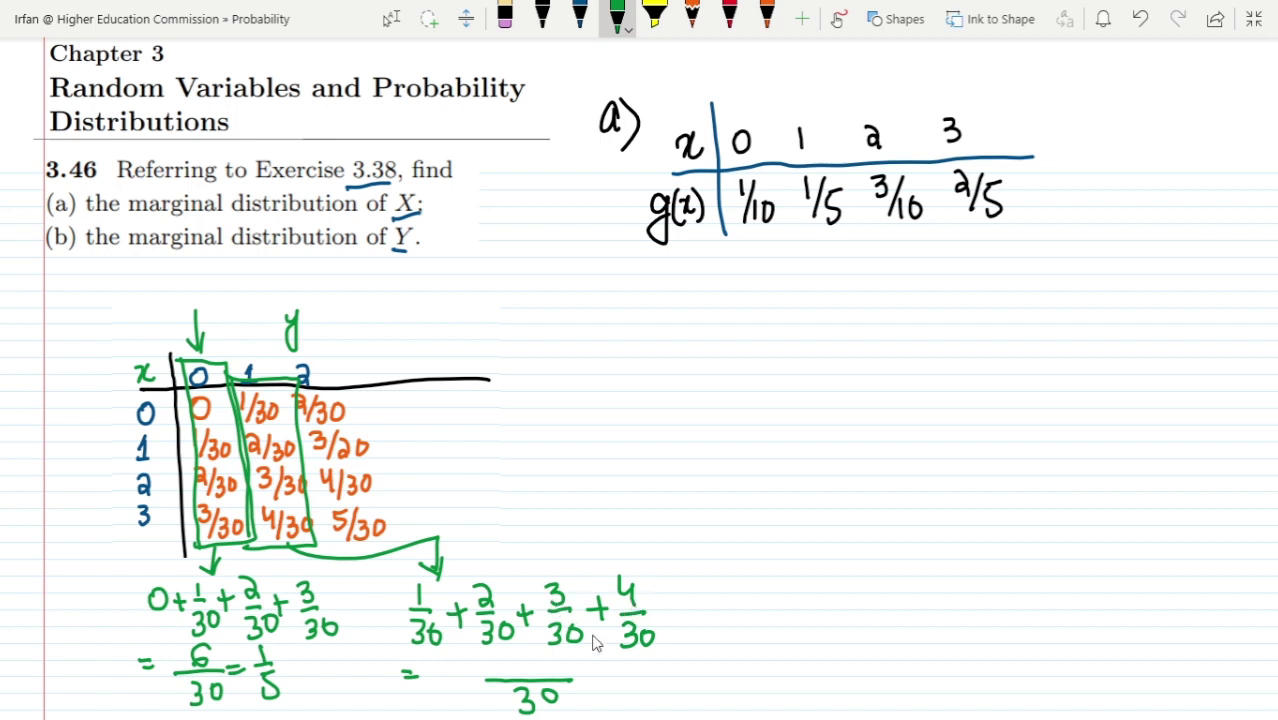
{"action": "mouse_move", "coordinate": [528, 648]}
{"action": "left_mouse_down"}
{"action": "mouse_move", "coordinate": [528, 674]}
{"action": "mouse_move", "coordinate": [557, 672]}
{"action": "mouse_move", "coordinate": [556, 656]}
{"action": "mouse_move", "coordinate": [648, 679]}
{"action": "mouse_move", "coordinate": [630, 704]}
{"action": "left_mouse_up"}
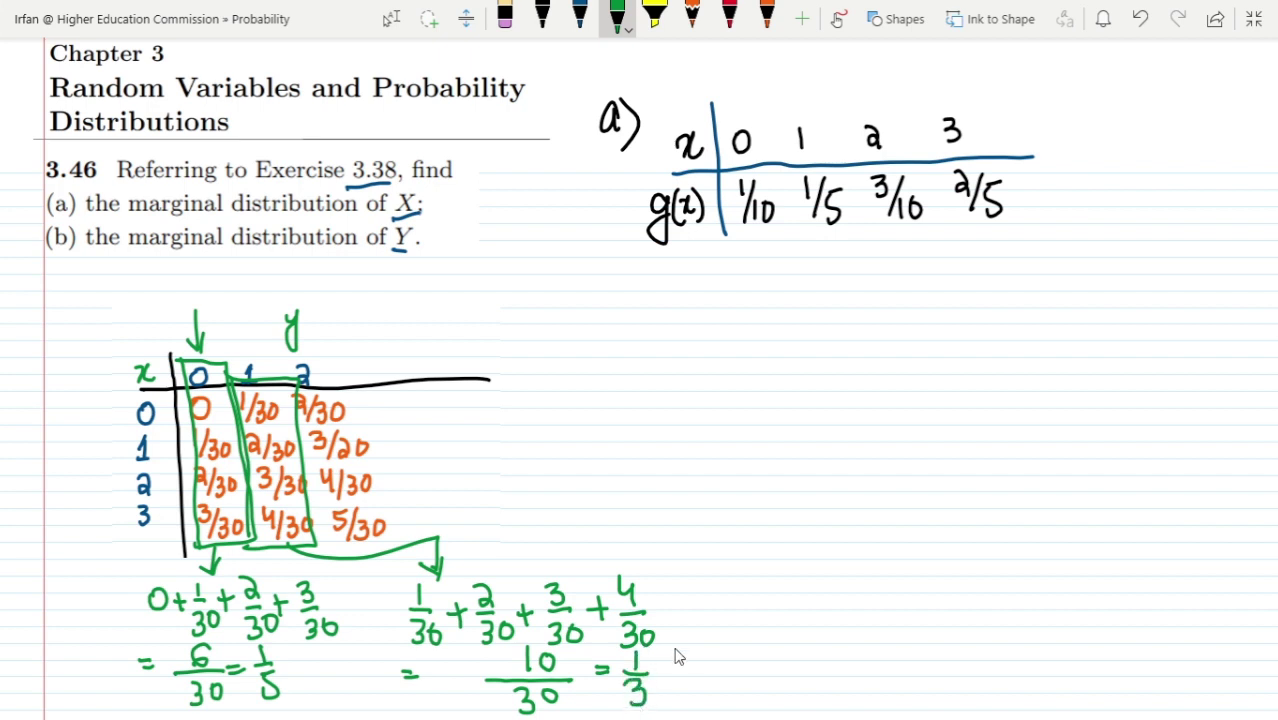